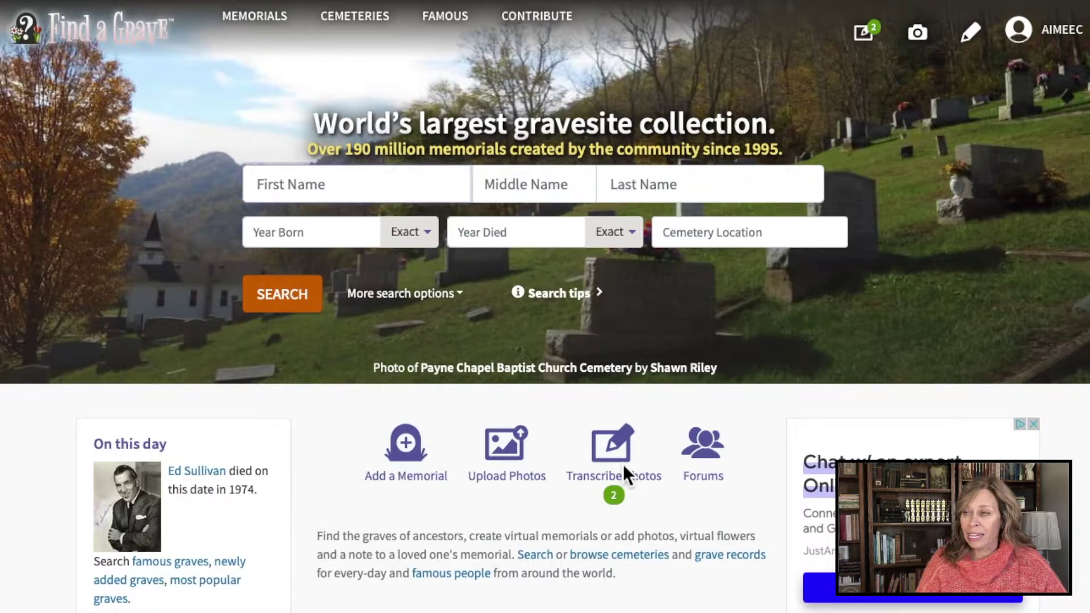
click(612, 477)
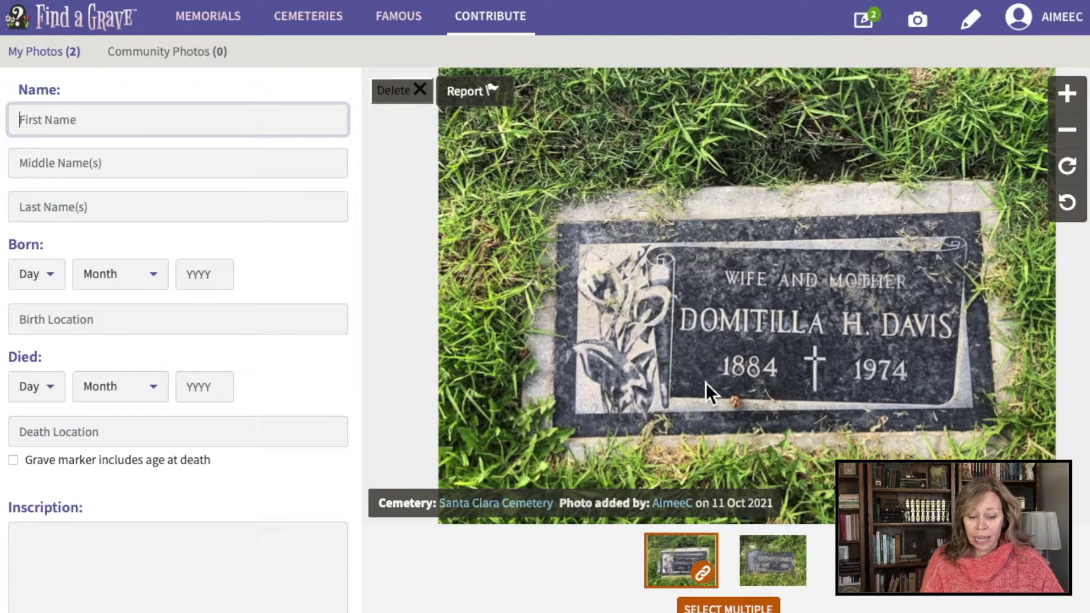
text(Domitilla)
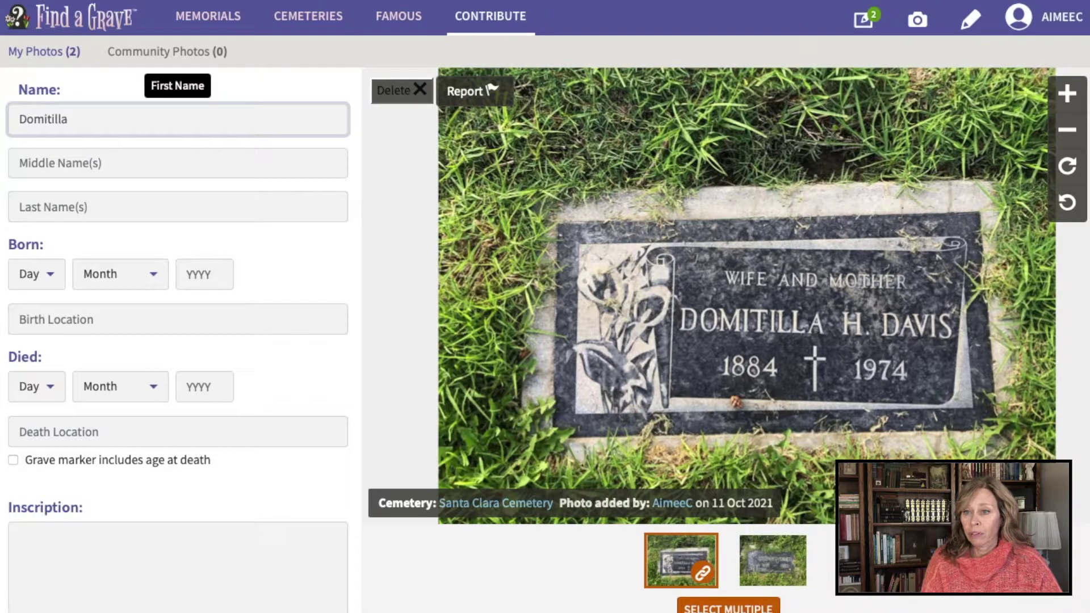
click(170, 163)
text(H.)
key(Tab)
text(Davis)
Step: Enter birth year 1884 and death year 1974 for the headstone
key(Tab)
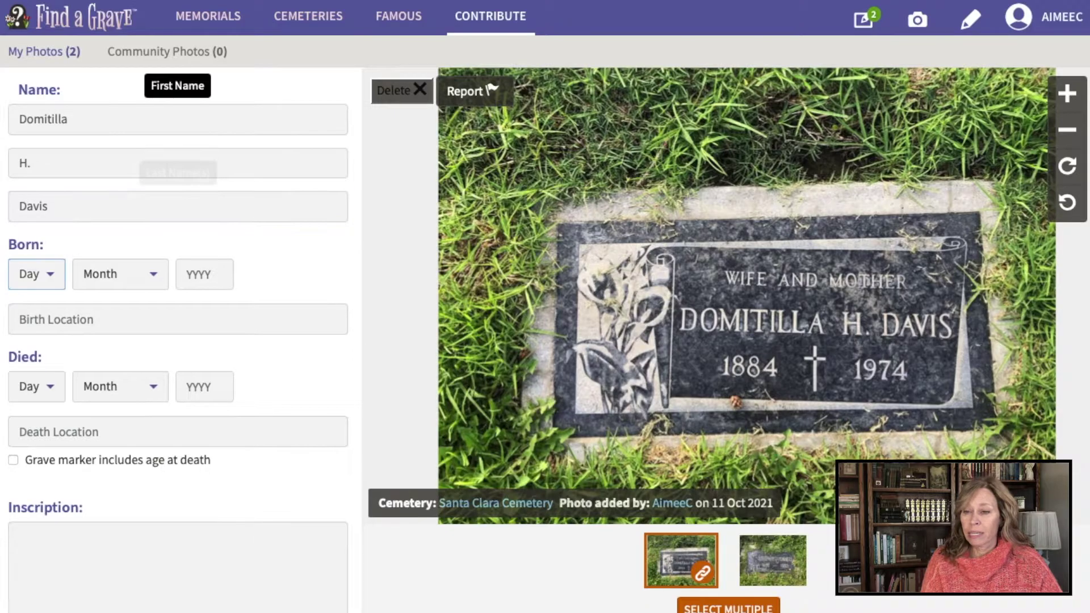
key(Tab)
key(Tab)
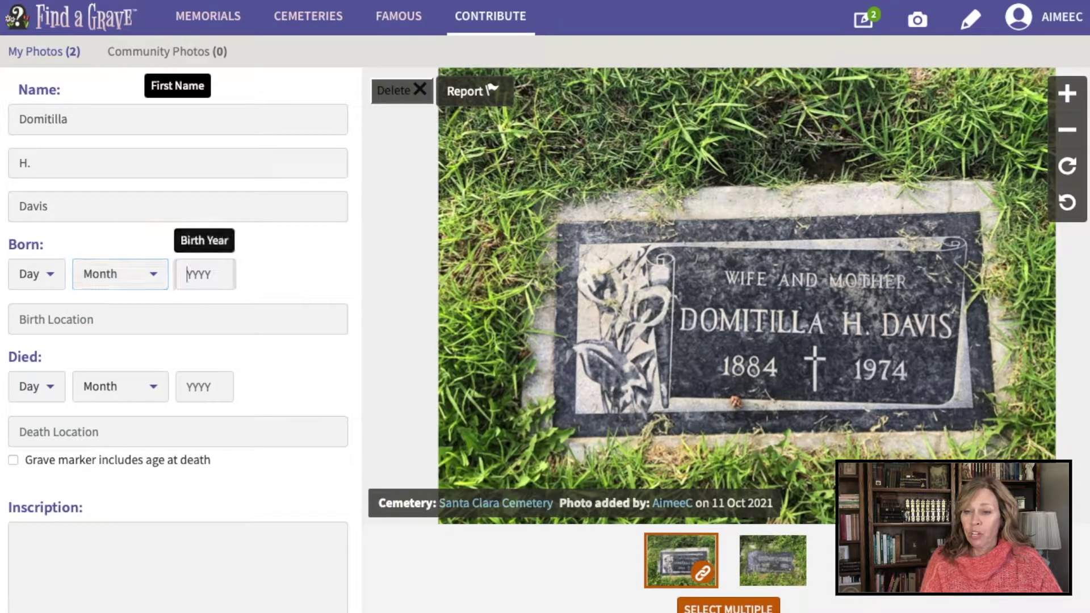
text(1884)
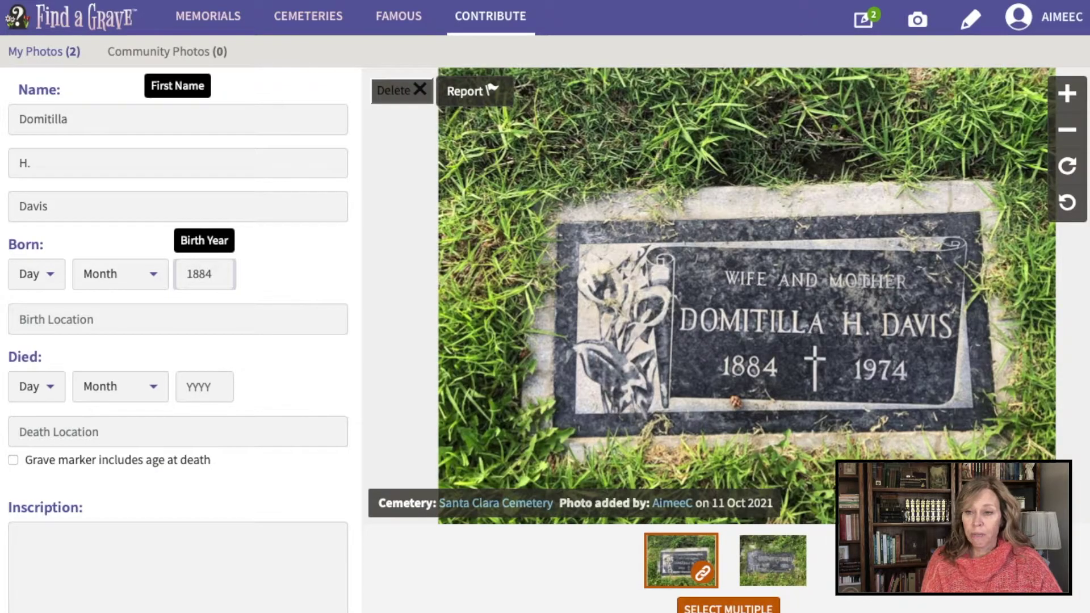
key(Tab)
key(Tab)
key(Tab)
key(Tab)
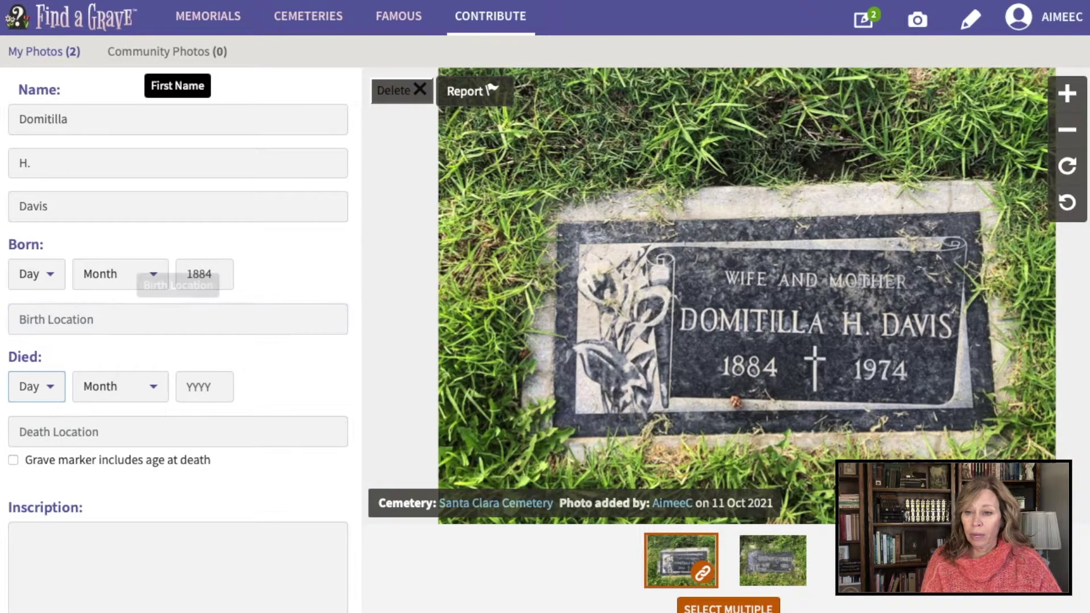
text(1974)
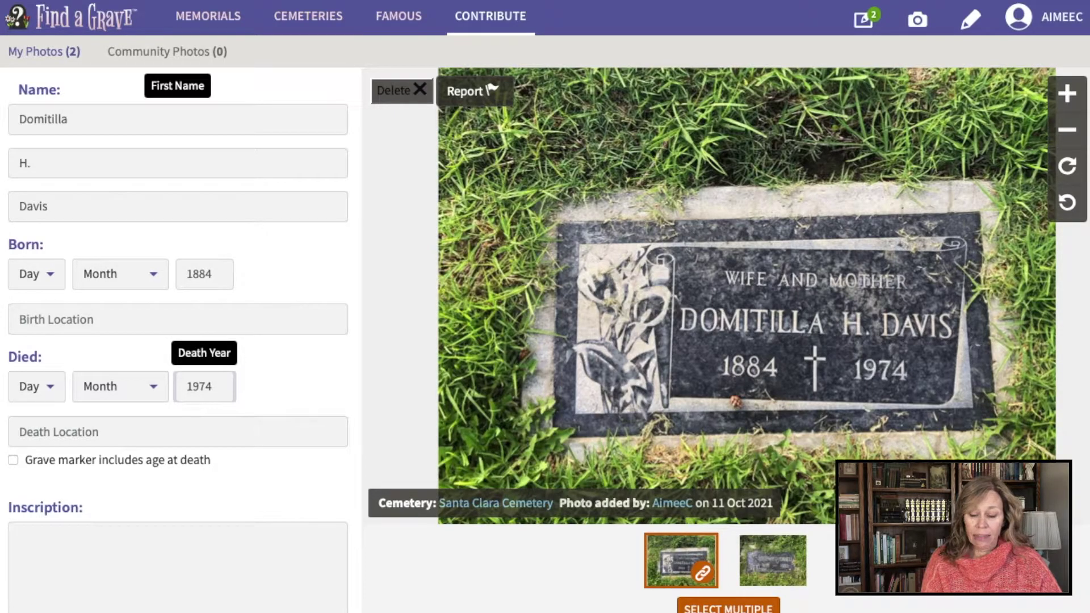
key(Tab)
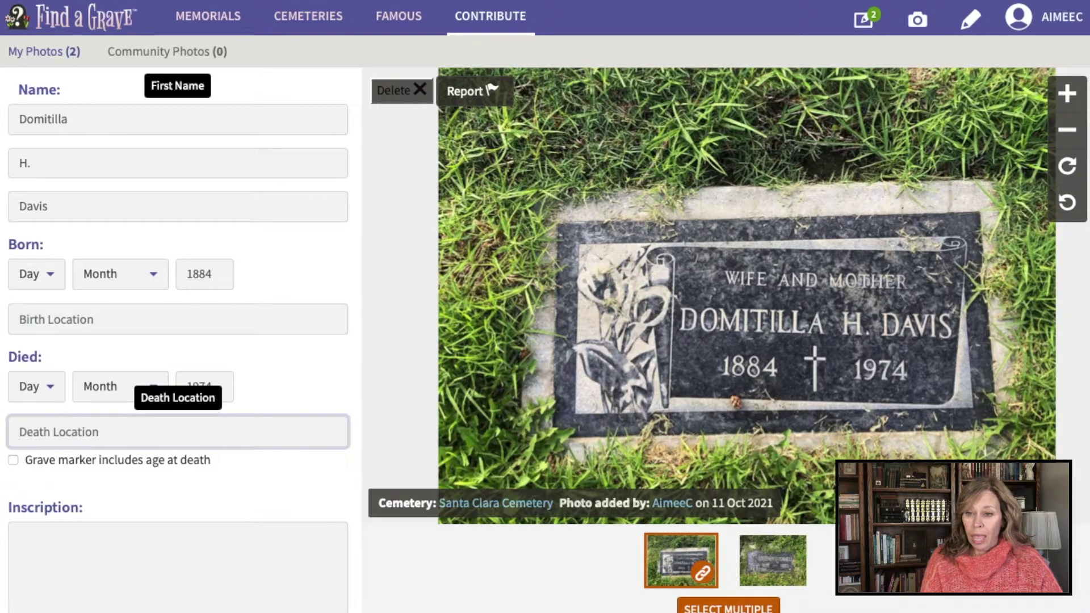
click(19, 537)
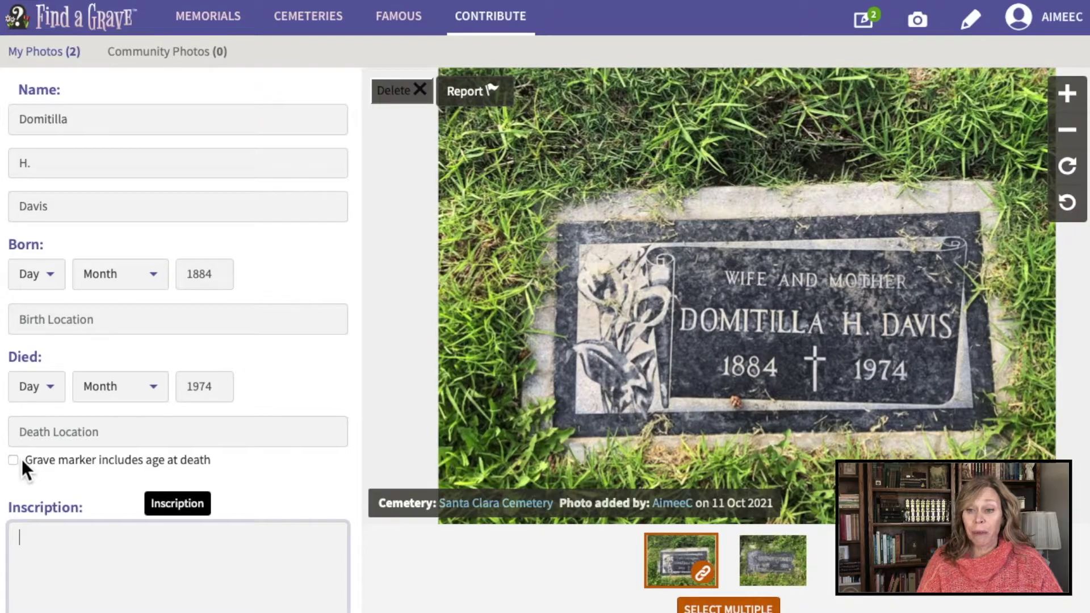
Step: Leave the age-at-death option unchecked and enter the inscription 'Wife and Mother'
scroll(22, 459, down, 2)
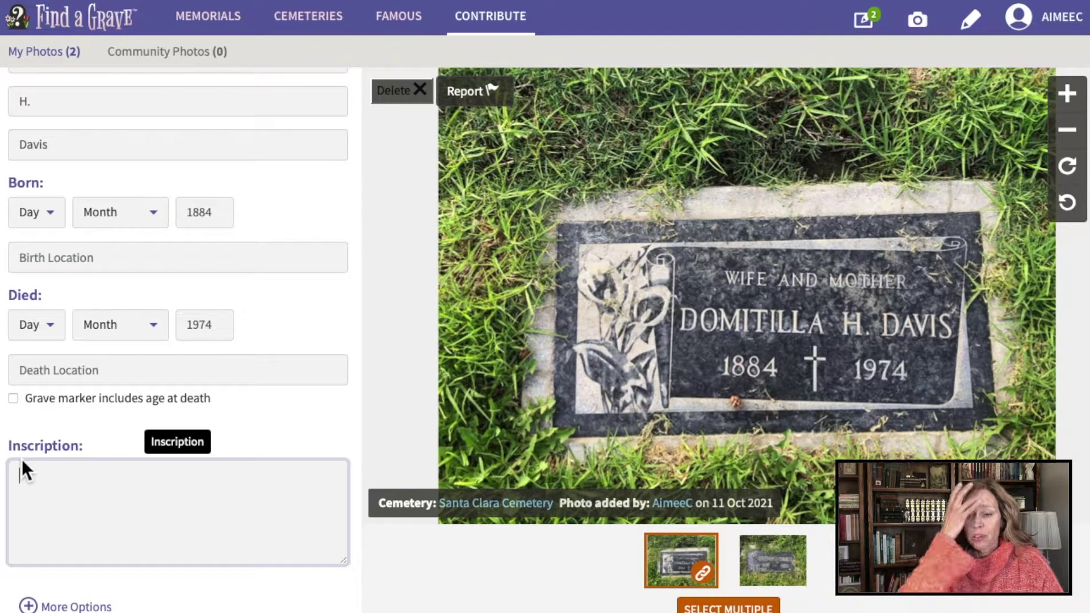
click(15, 402)
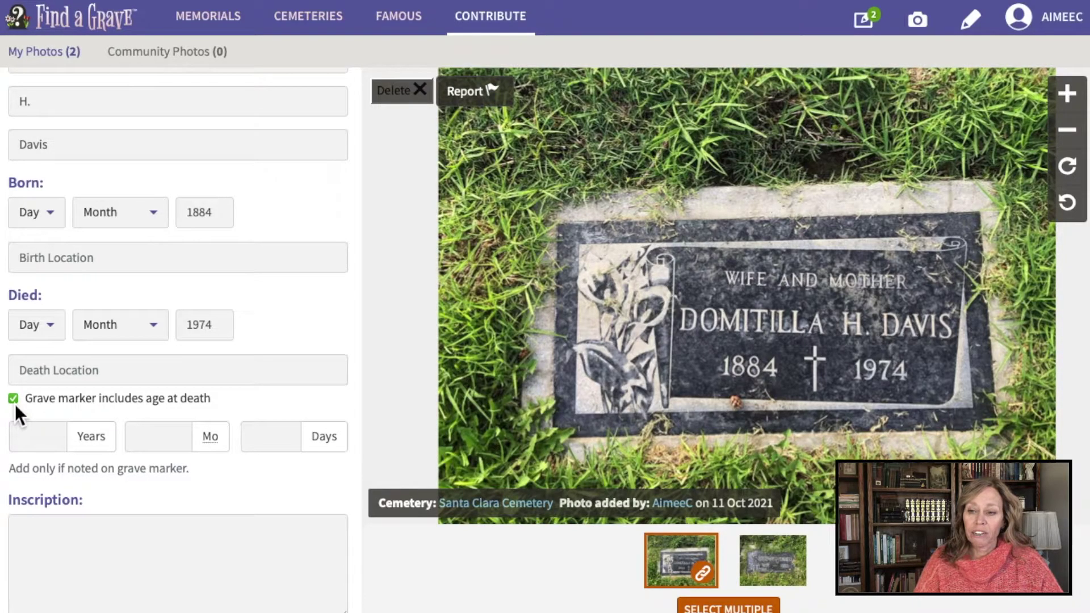
click(14, 399)
click(50, 493)
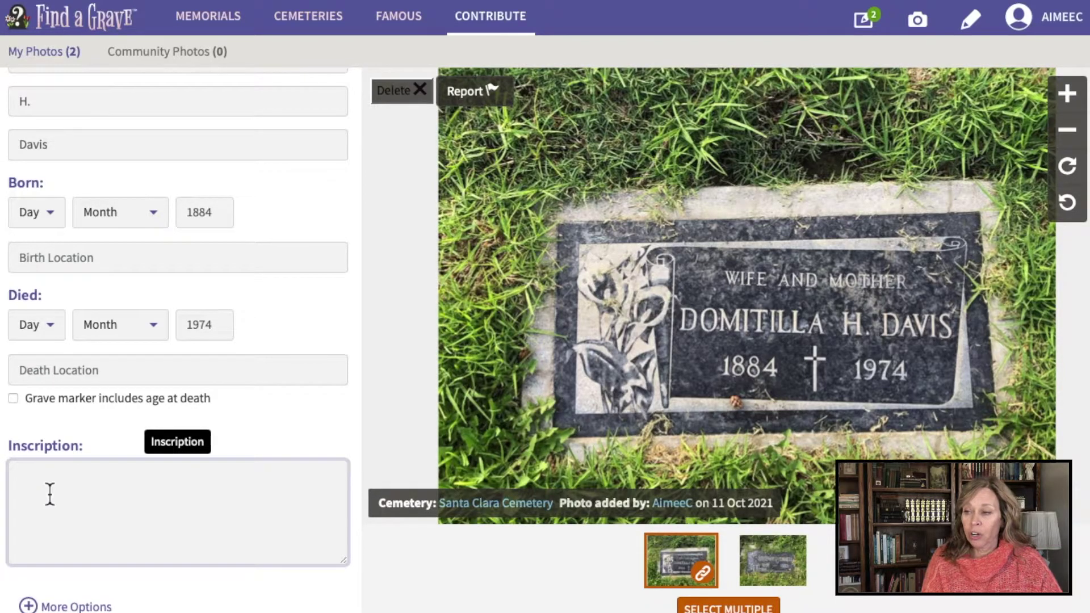
text(Wife)
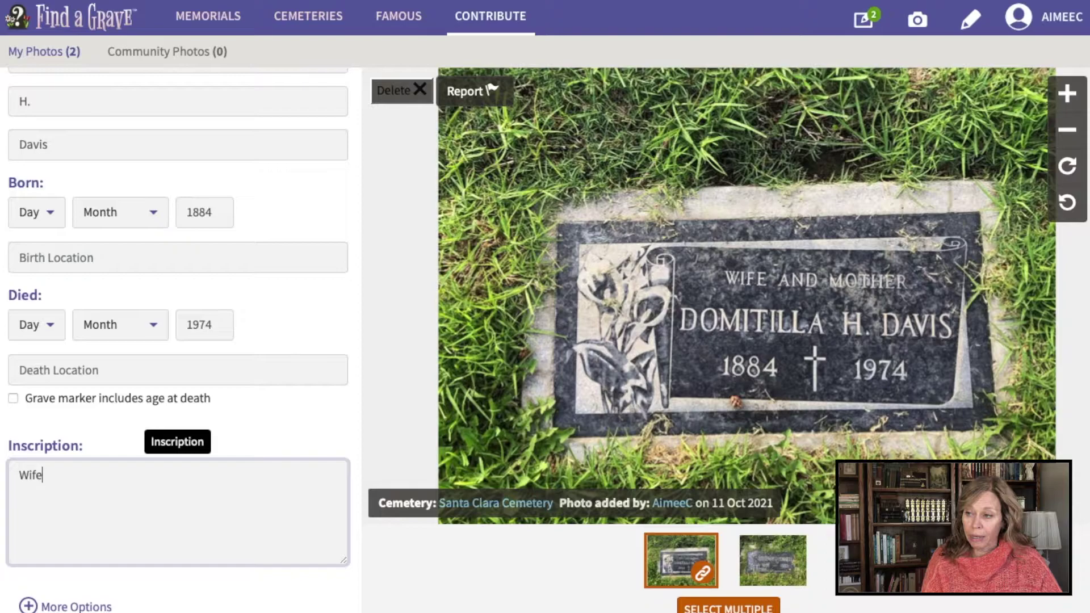
text( and Mother)
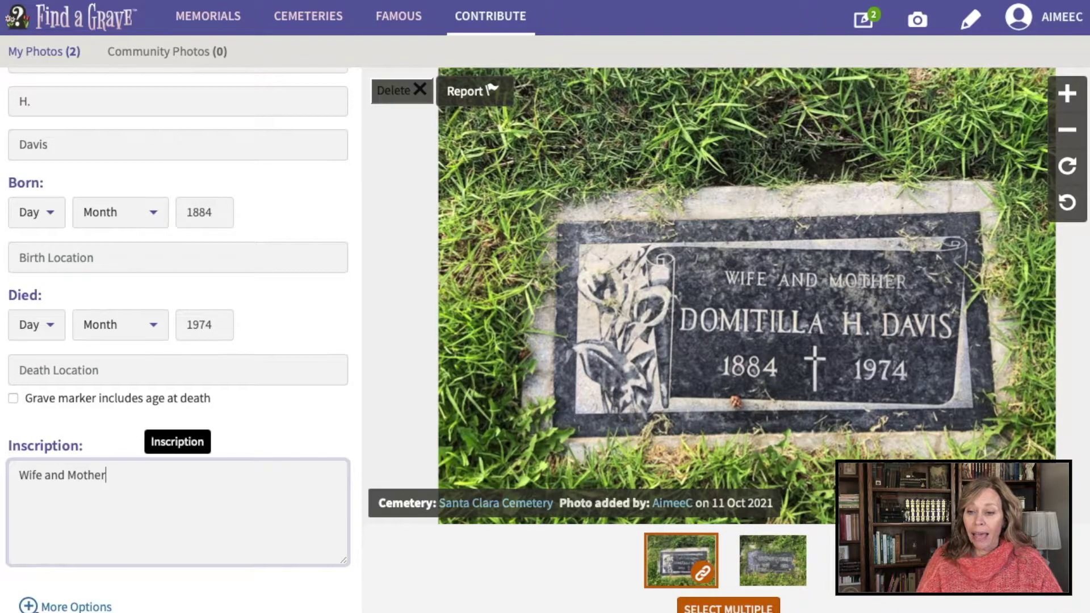
Step: Reveal the additional name options and look over the rest of the form
click(30, 606)
scroll(33, 606, down, 4)
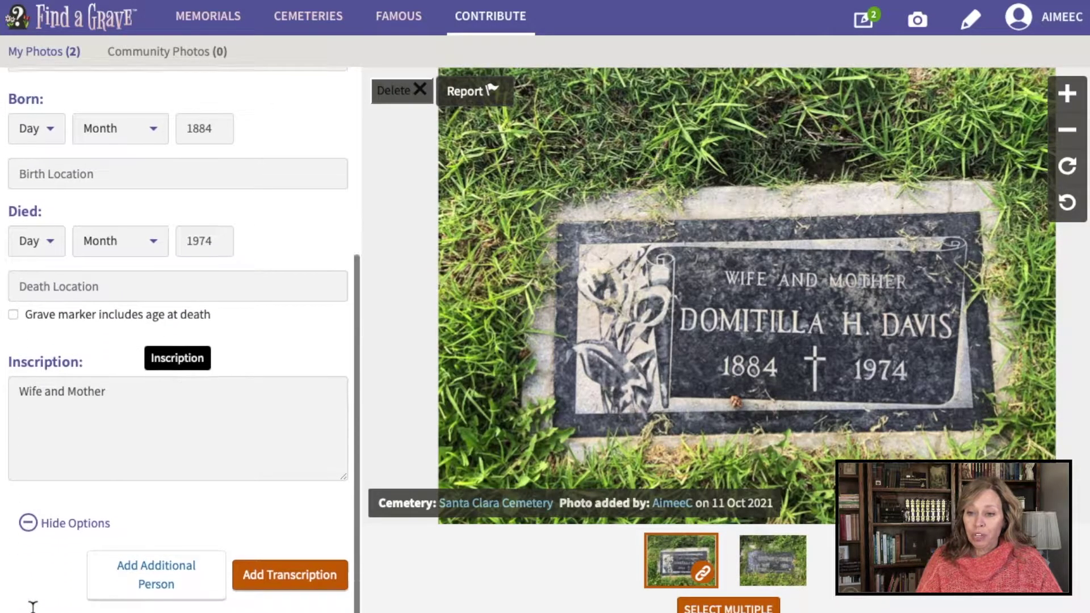
scroll(33, 606, down, 1)
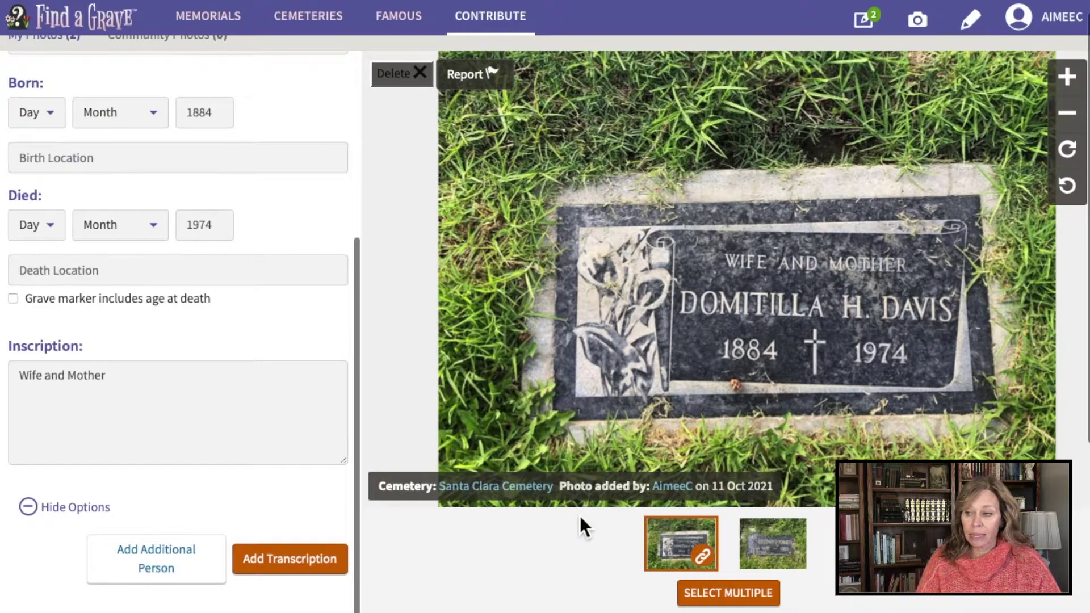
scroll(580, 516, down, 5)
scroll(580, 516, up, 2)
scroll(580, 516, up, 3)
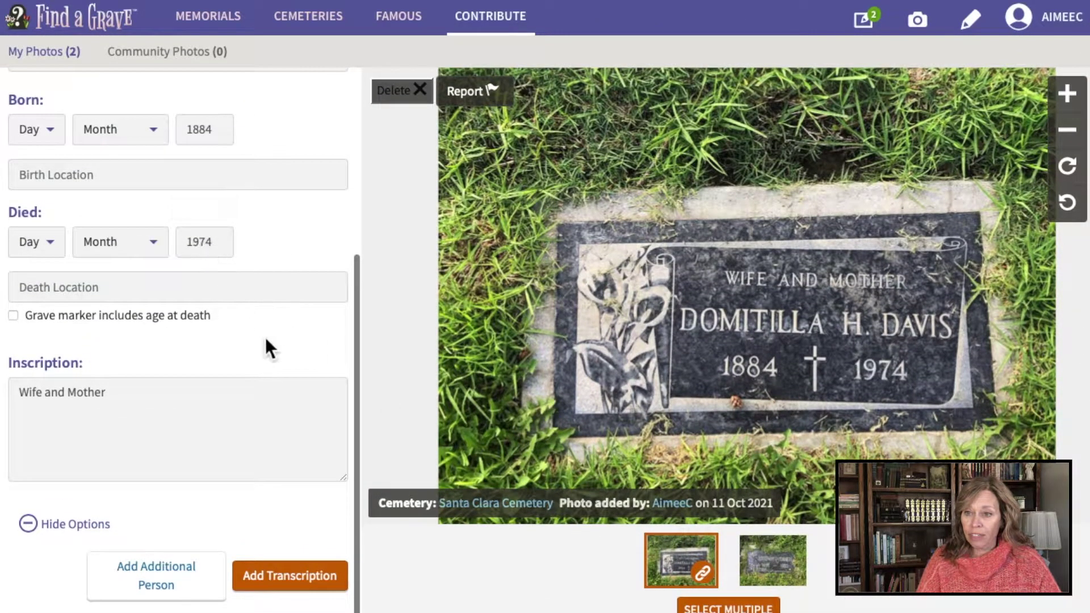
scroll(264, 342, up, 5)
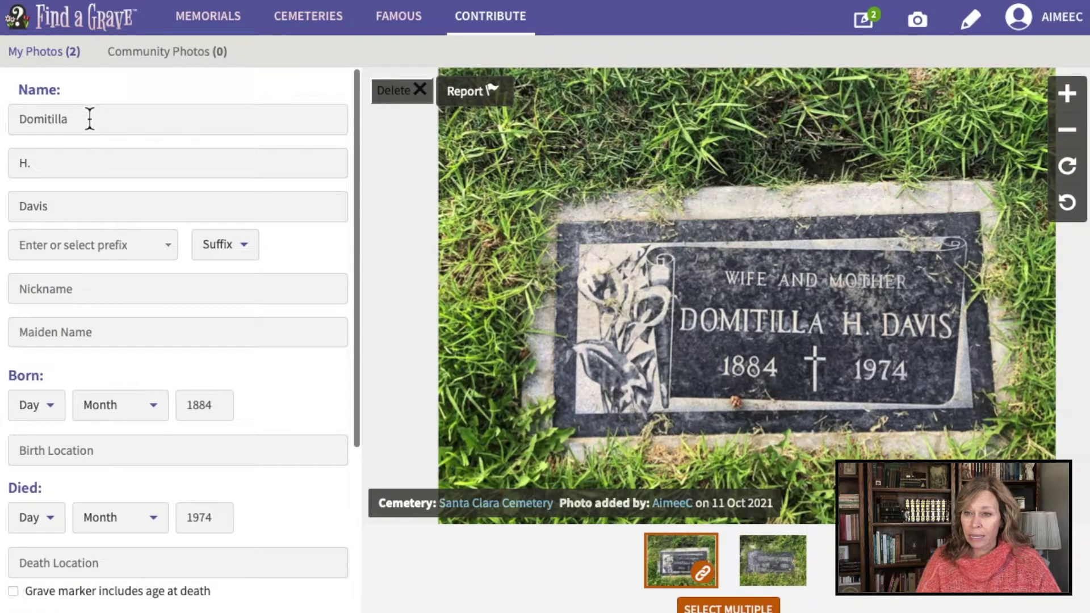
scroll(184, 372, down, 5)
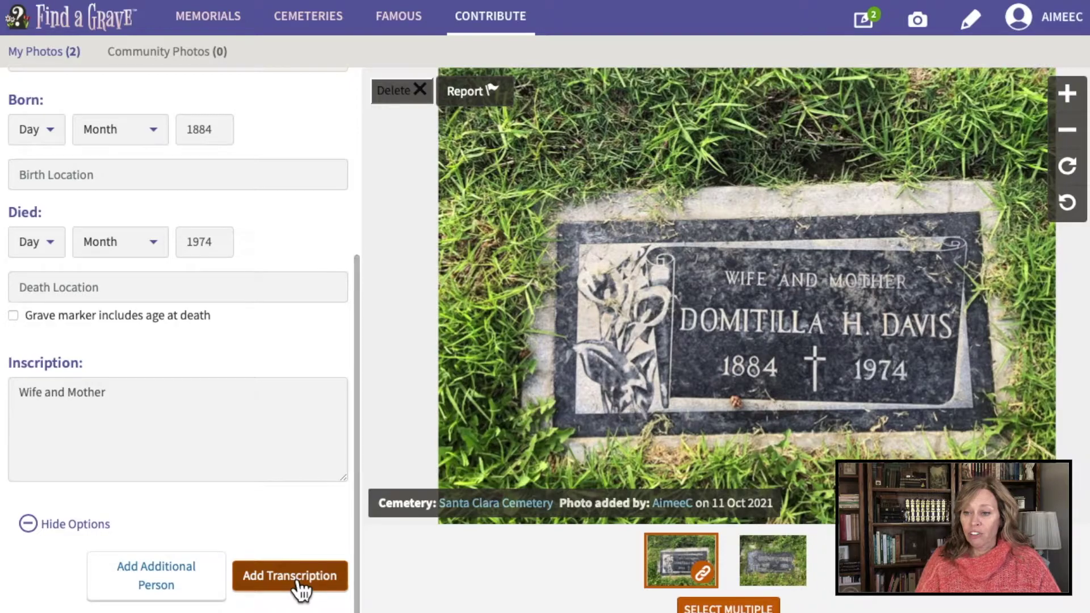
click(294, 578)
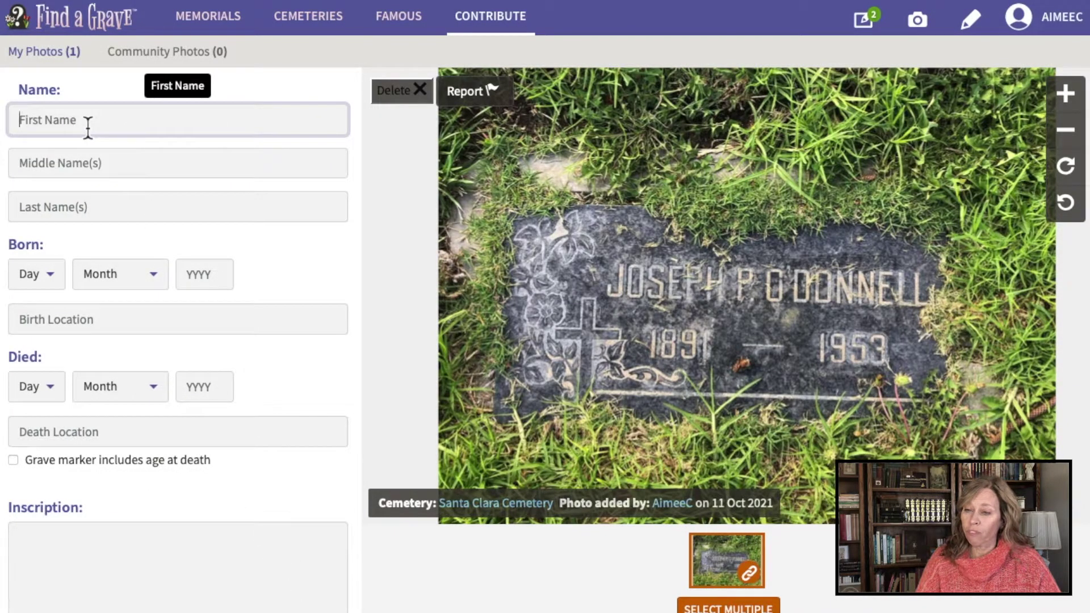
text(Joseph P)
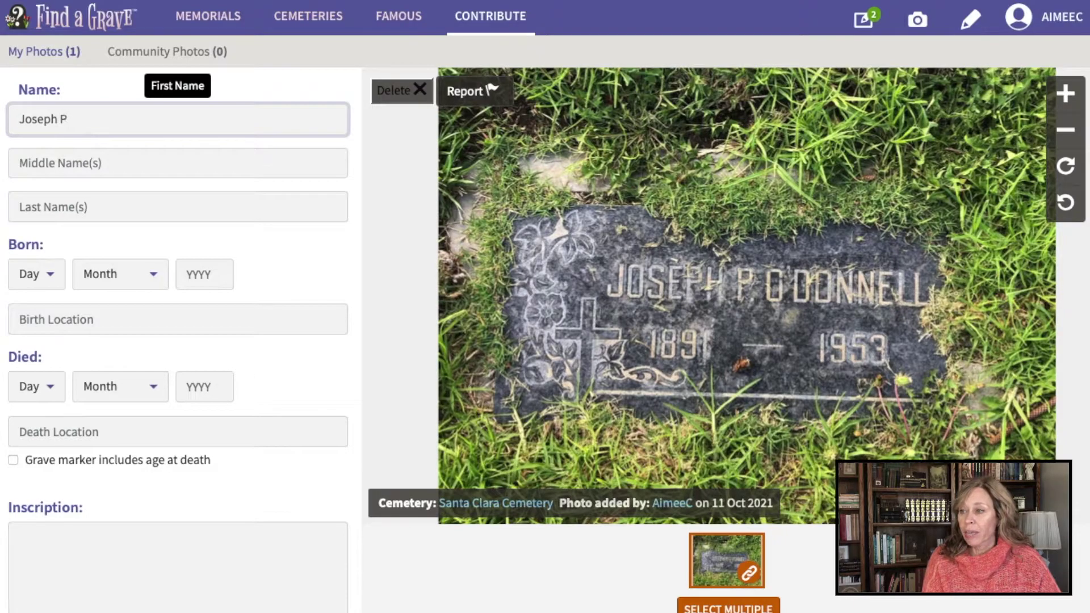
key(BackSpace)
key(Tab)
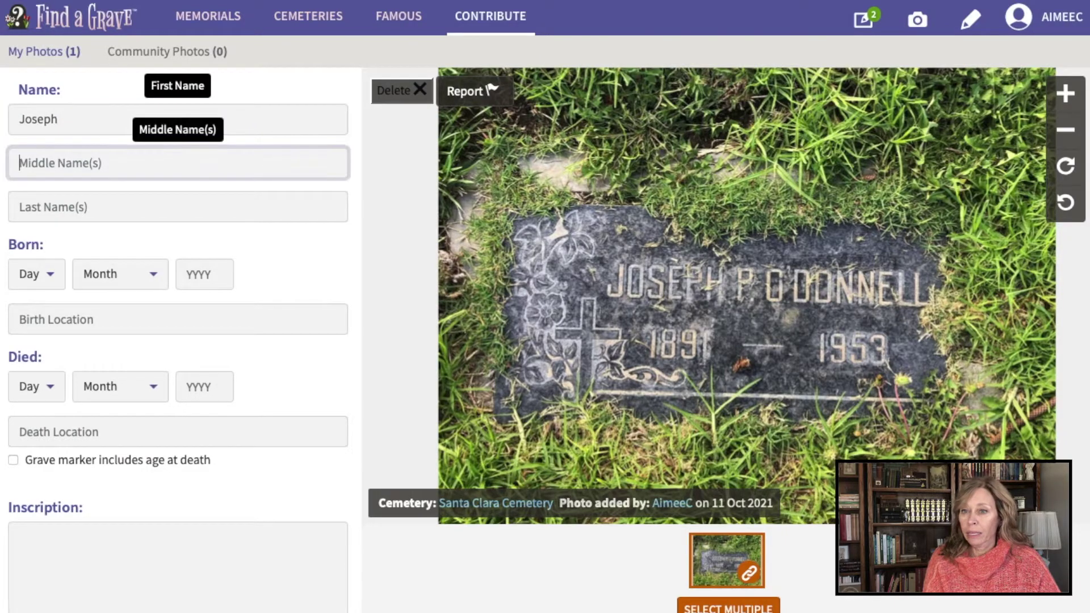
text(P.)
Step: Enter surname O'Donnell, birth year 1891 and death year 1953
key(Tab)
text(O')
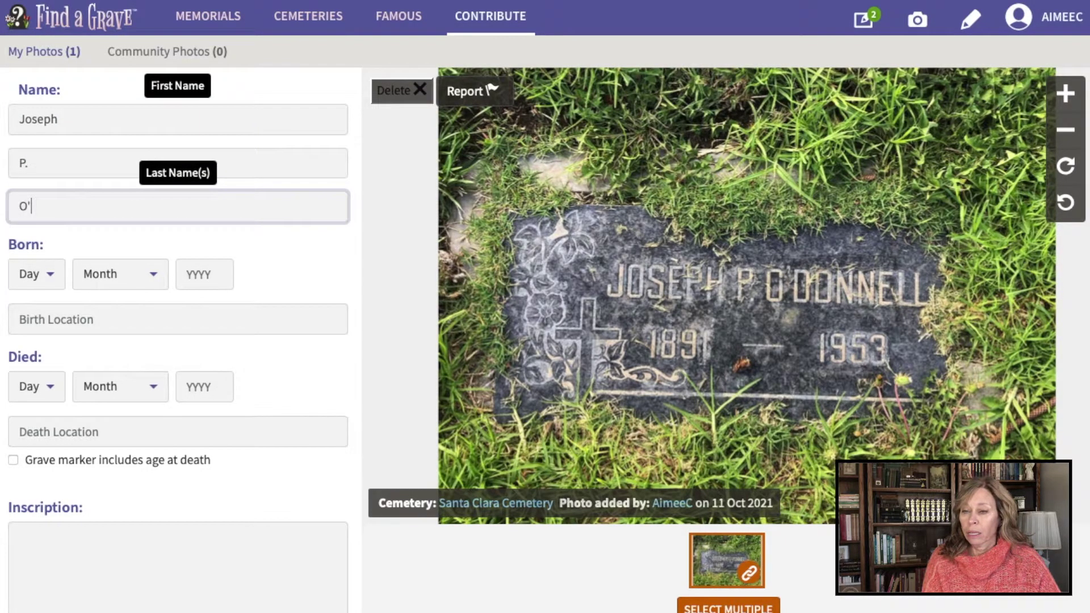
text(Donnell)
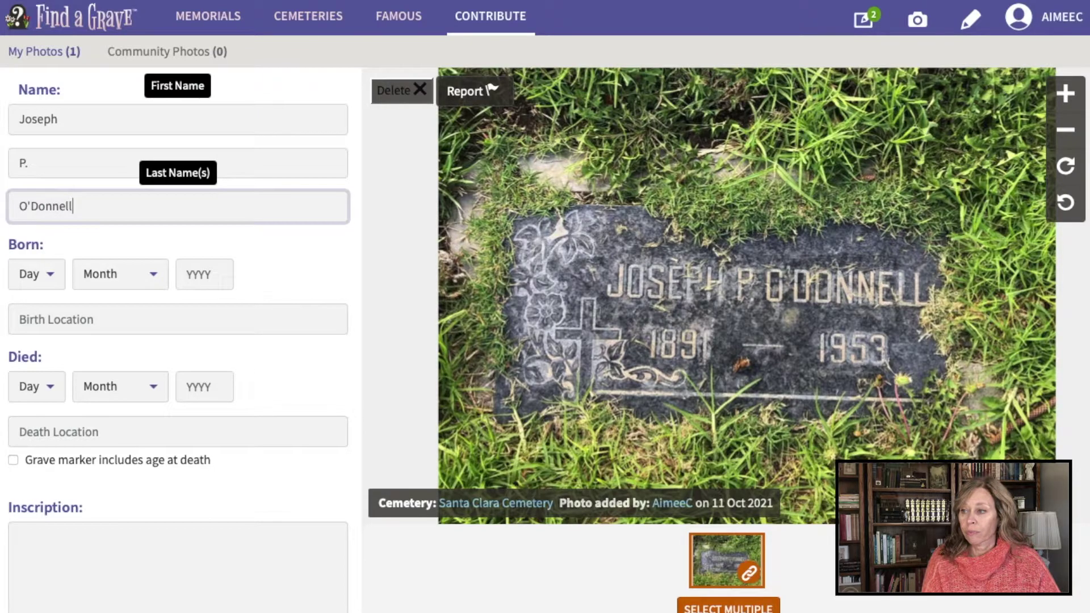
key(Tab)
key(Tab)
key(Tab)
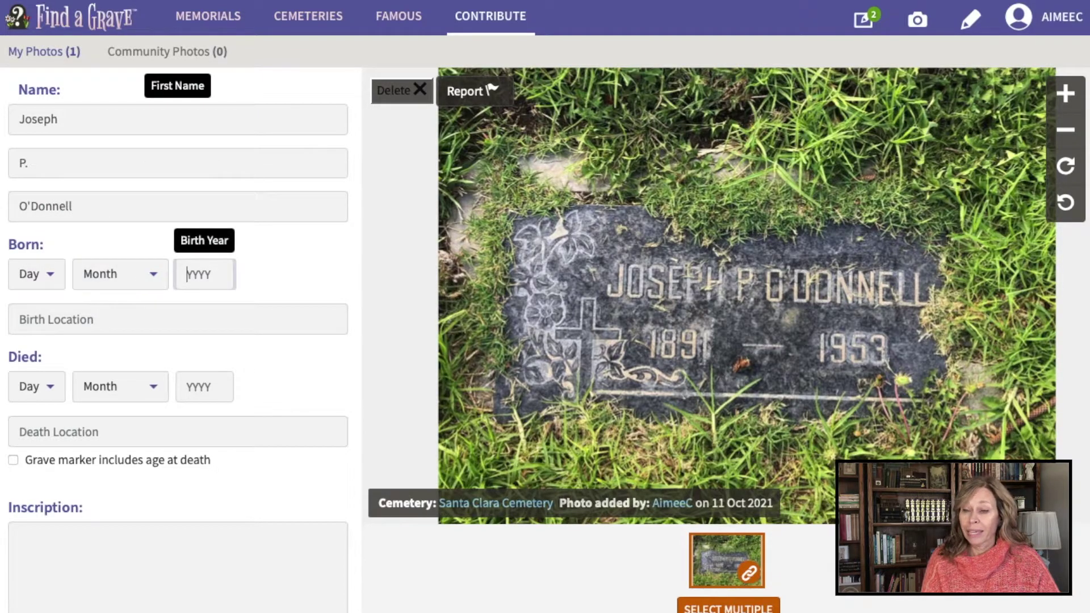
text(1)
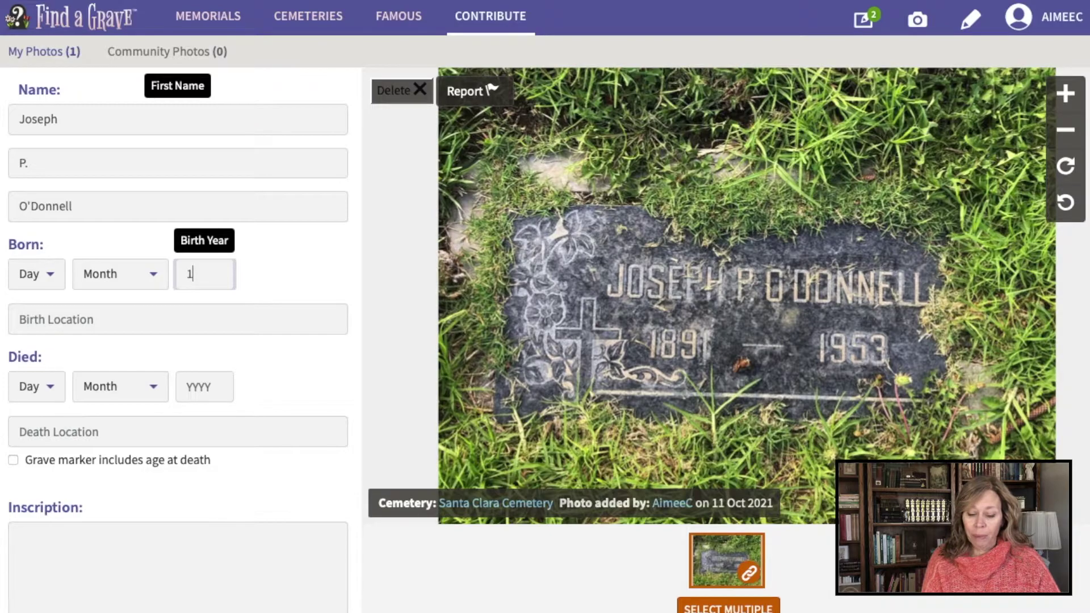
text(891)
key(Tab)
key(Tab)
key(Tab)
key(Tab)
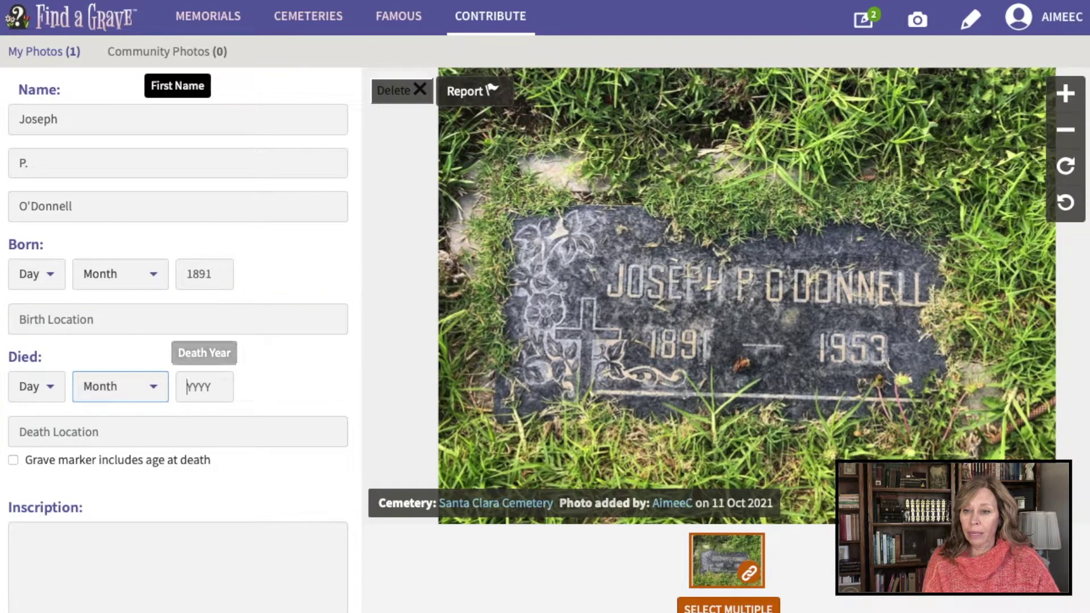
text(1953)
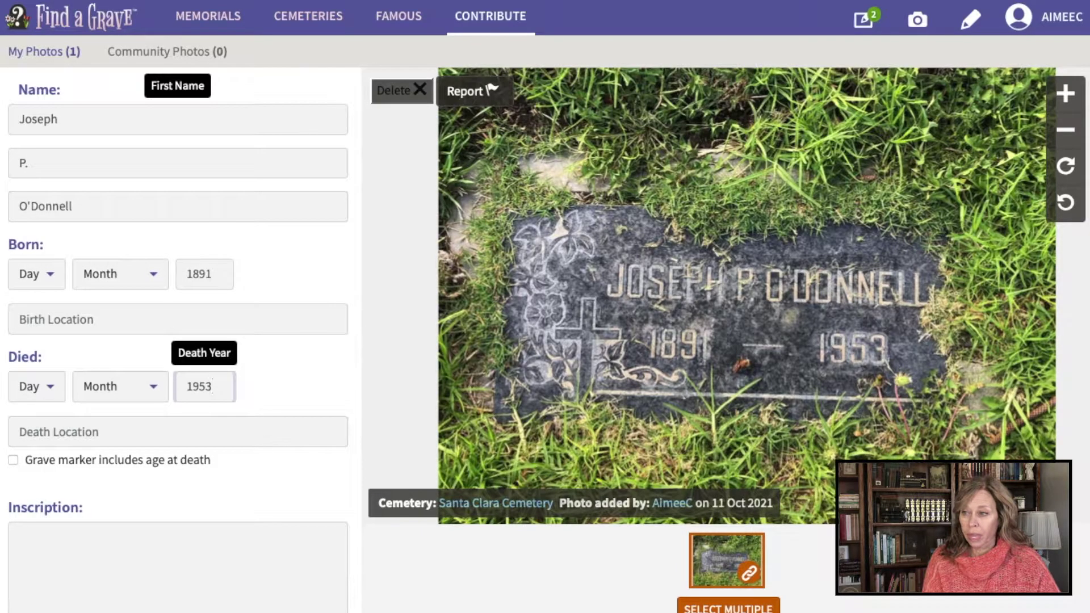
scroll(216, 517, down, 3)
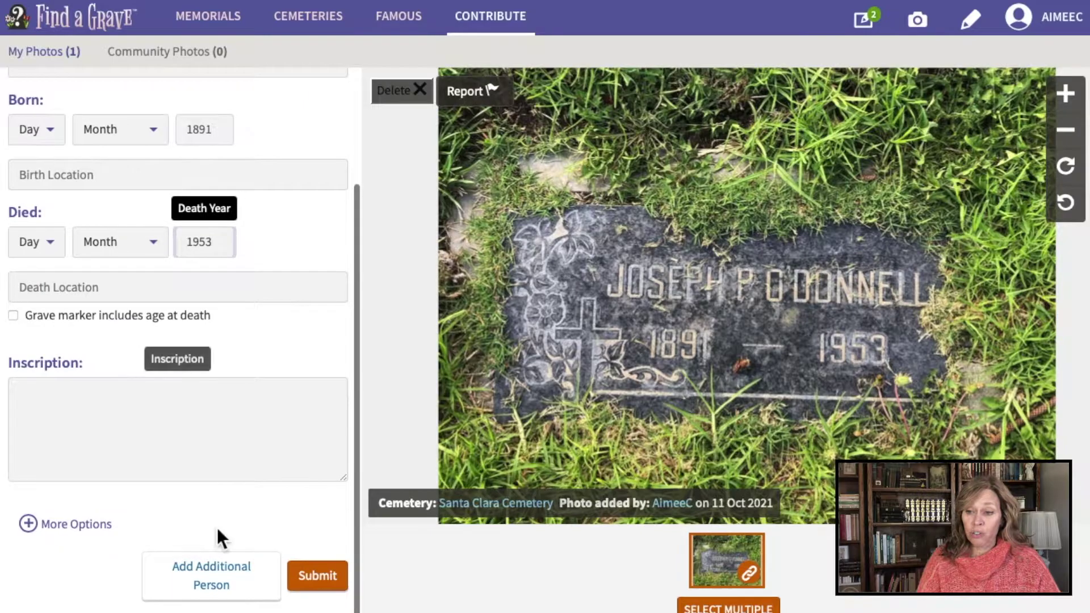
click(317, 576)
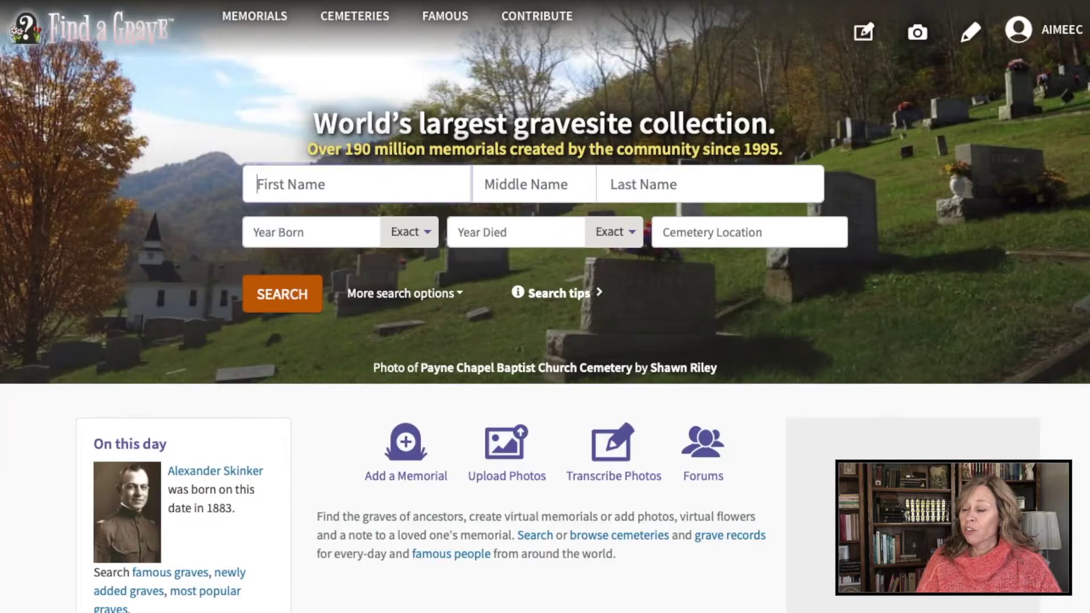
Step: Open My Memorials from the AIMEEC account menu and scroll through the 26 managed memorials
click(1047, 46)
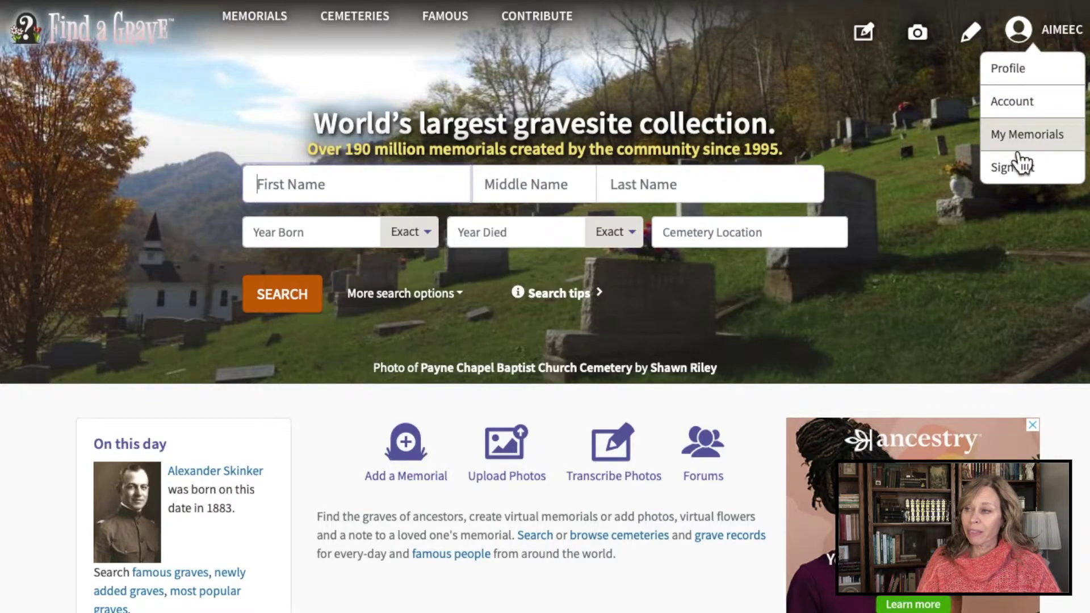
click(1020, 135)
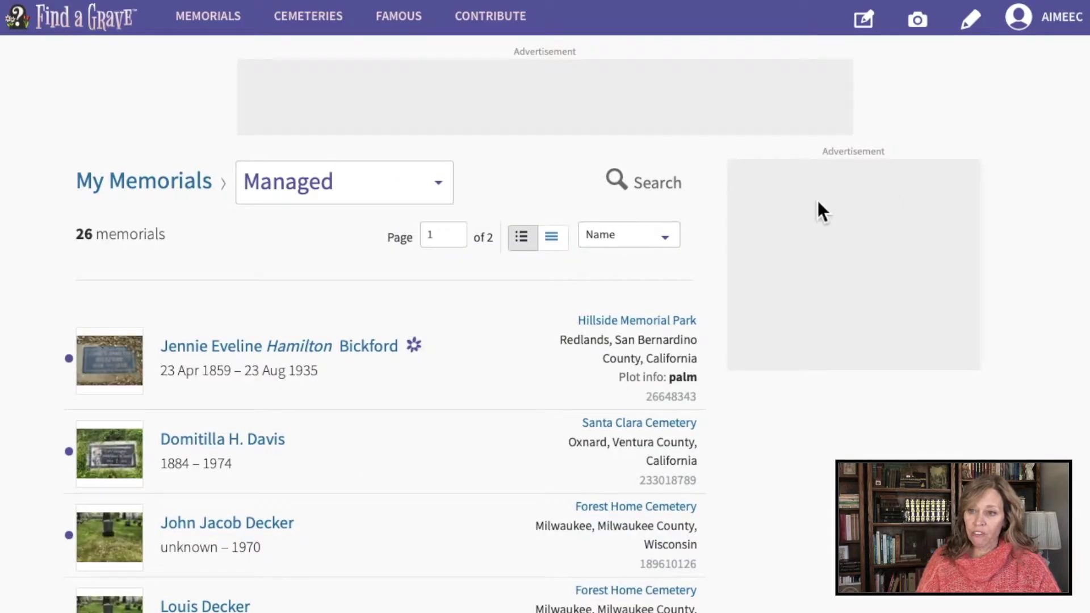
scroll(360, 492, down, 3)
scroll(366, 493, down, 5)
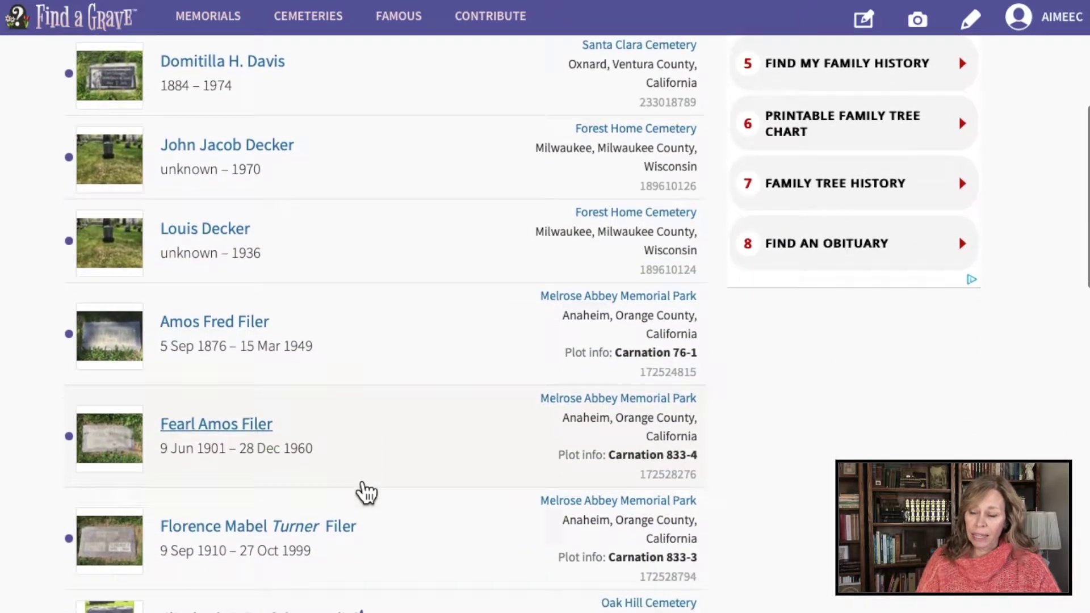
scroll(366, 493, down, 8)
scroll(366, 493, up, 10)
scroll(366, 493, up, 6)
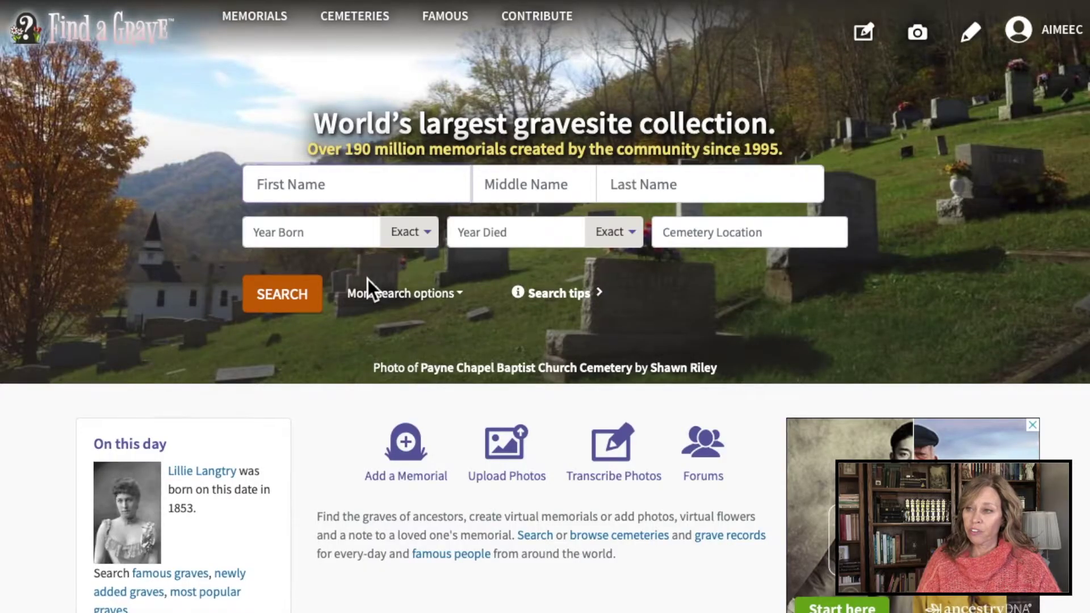
Step: Open Help from the home page footer and scroll through the Support page's FAQ and topics
scroll(367, 278, down, 6)
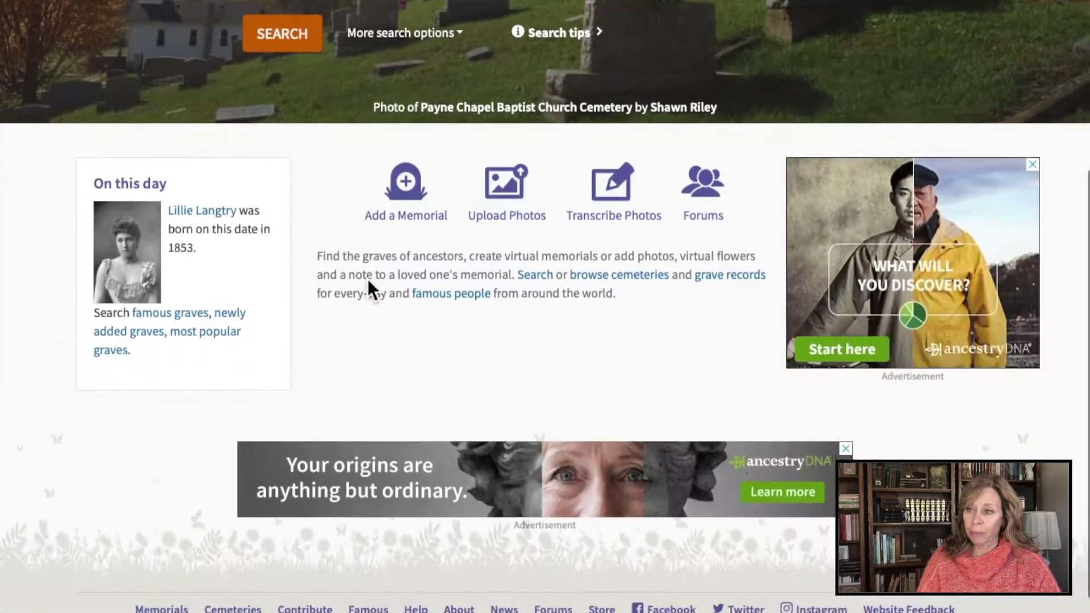
click(429, 530)
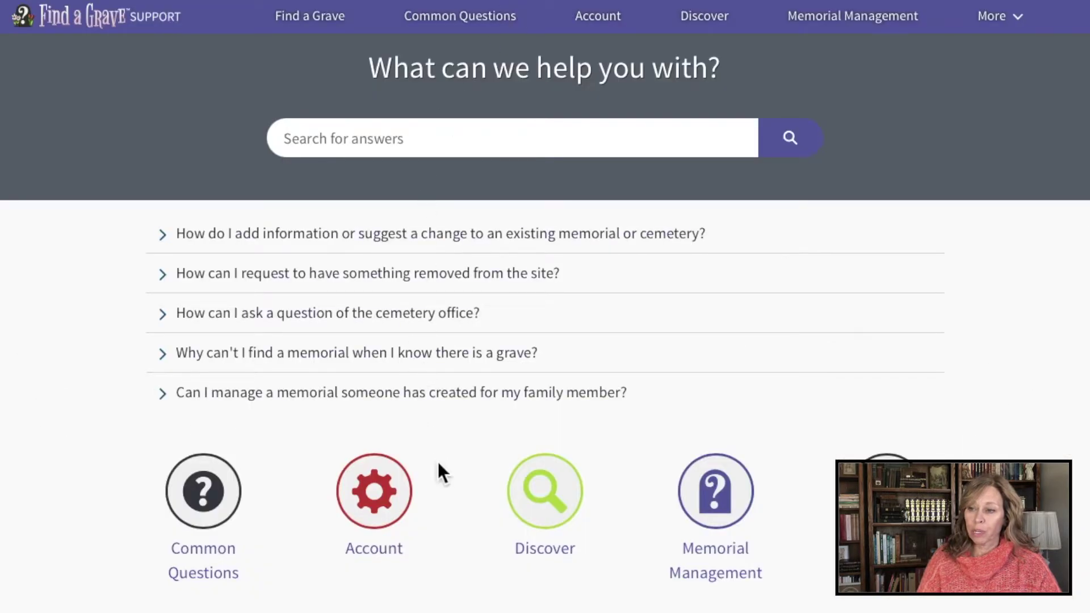
scroll(440, 491, down, 5)
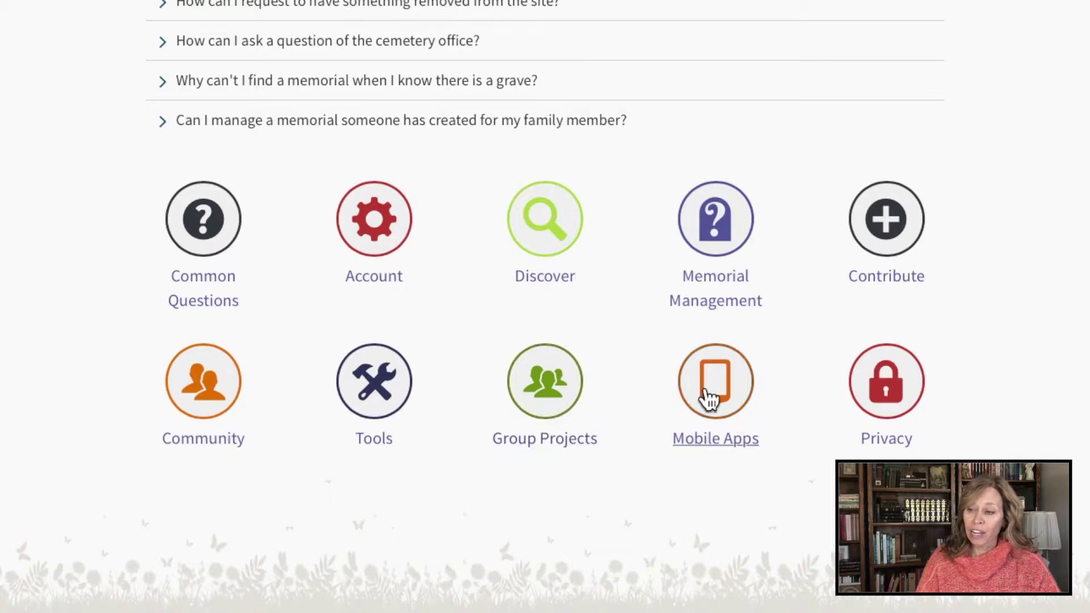
scroll(535, 253, up, 5)
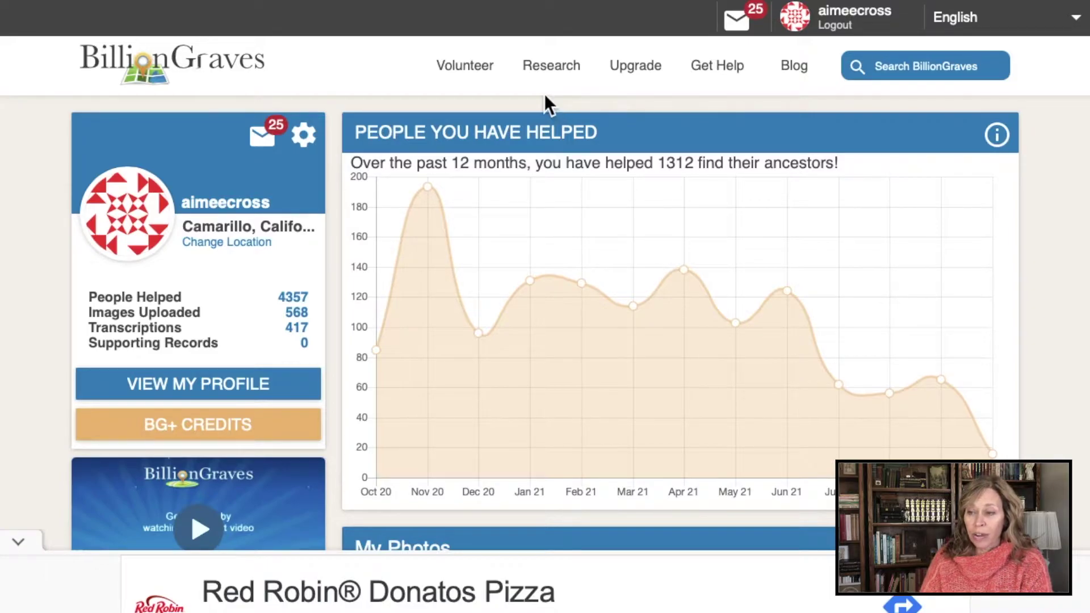
Step: Open Volunteer > Training Videos and scroll through the photo-taking and transcribing sections
mouse_move(492, 84)
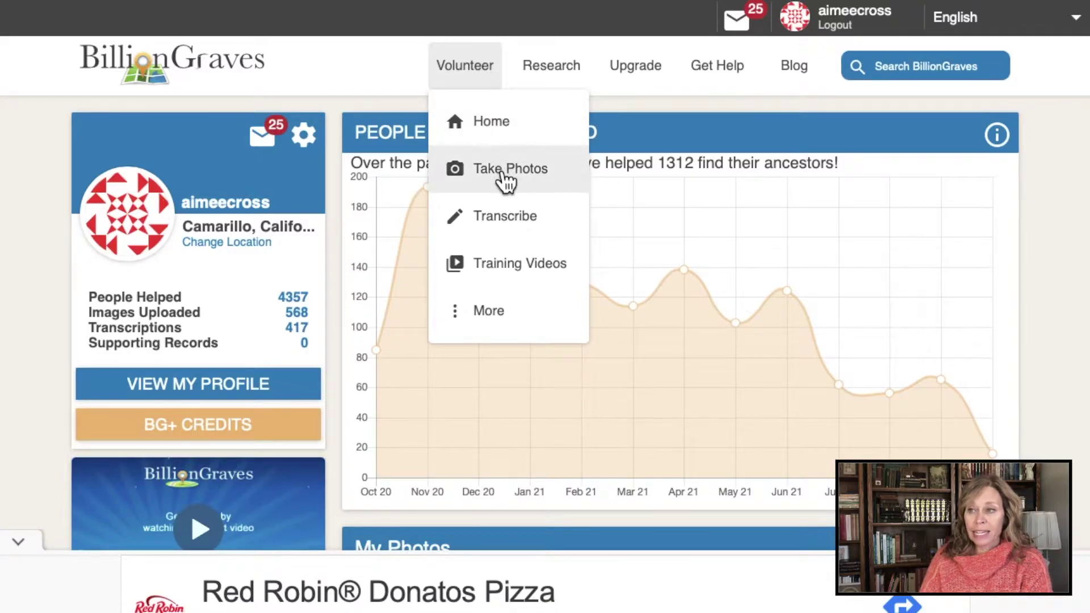
click(515, 263)
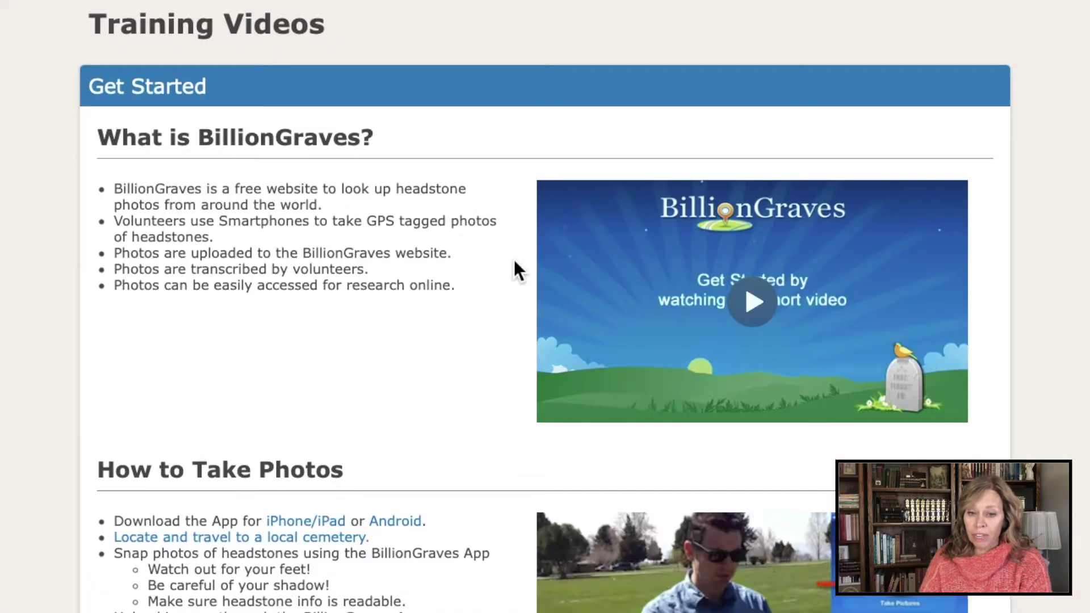
scroll(340, 343, down, 7)
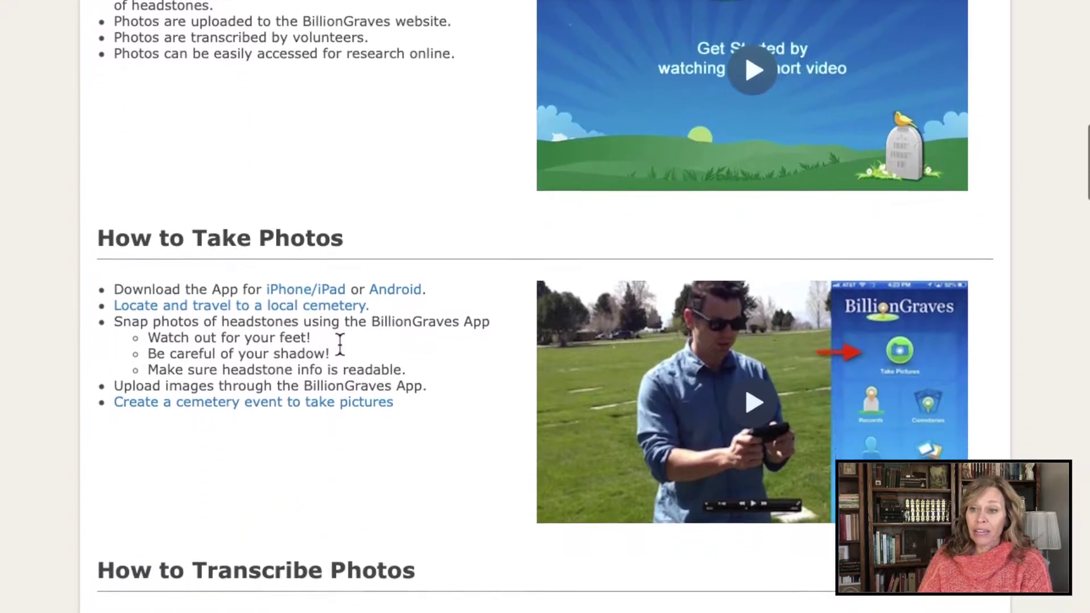
scroll(339, 343, down, 3)
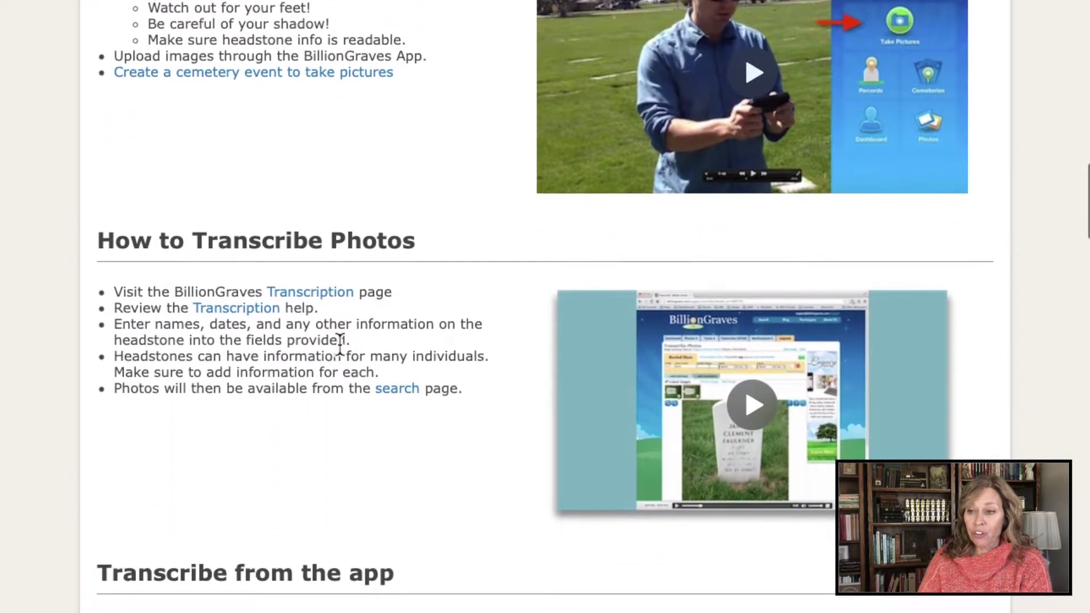
scroll(339, 343, down, 4)
scroll(339, 343, down, 1)
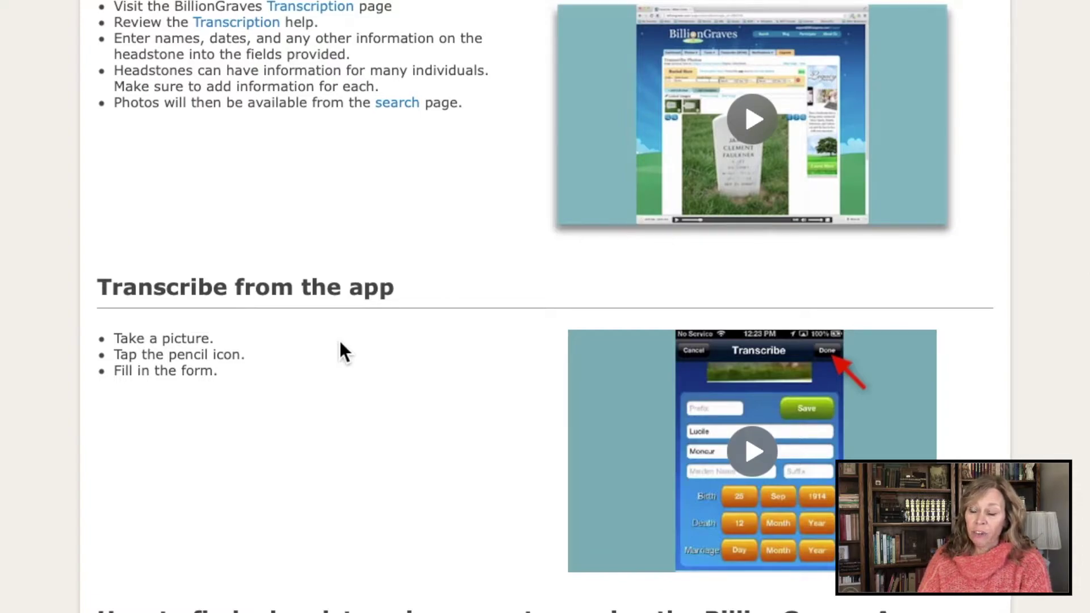
scroll(340, 343, up, 1)
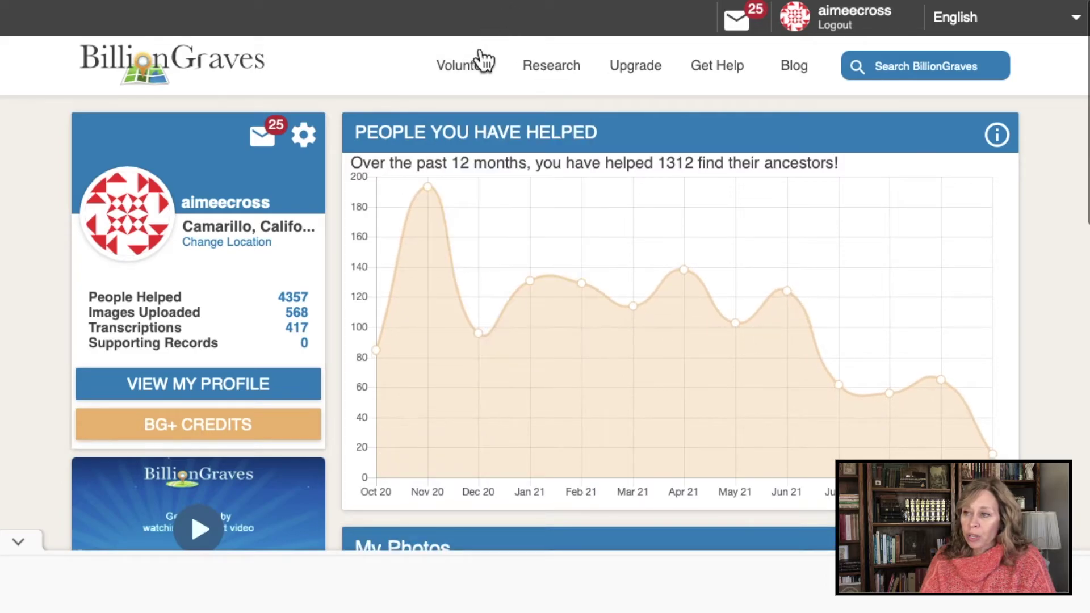
mouse_move(477, 62)
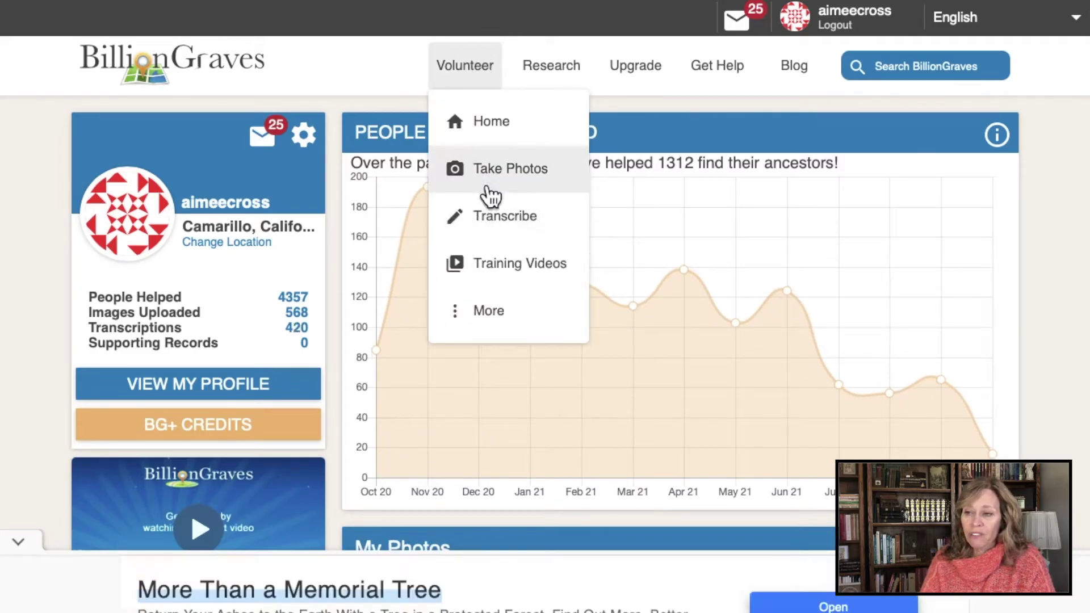
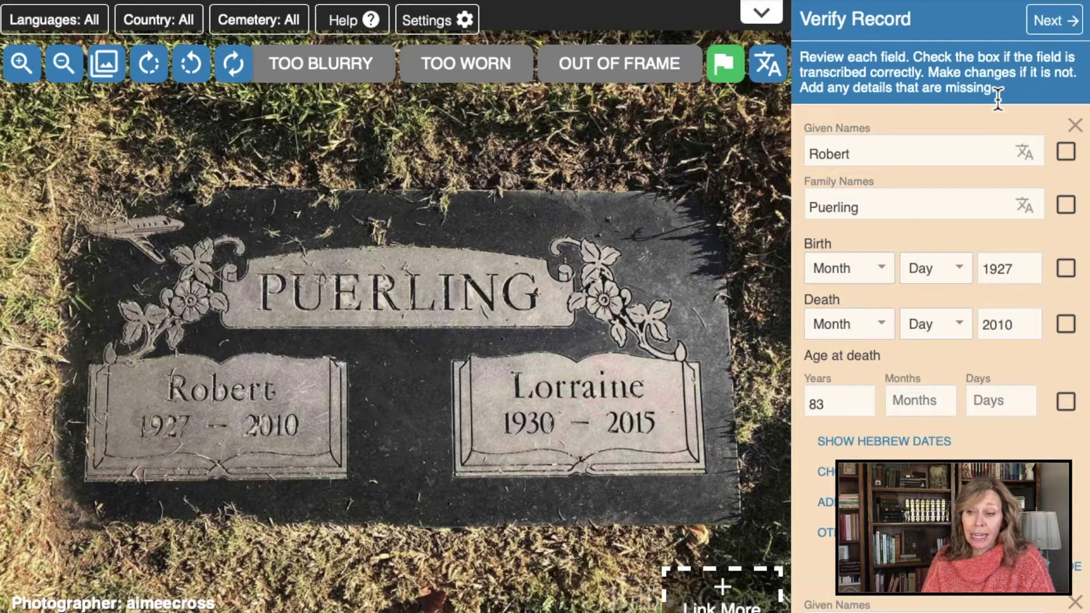
click(1073, 157)
Step: Confirm Robert's family name, birth year and death year as correct
click(1074, 218)
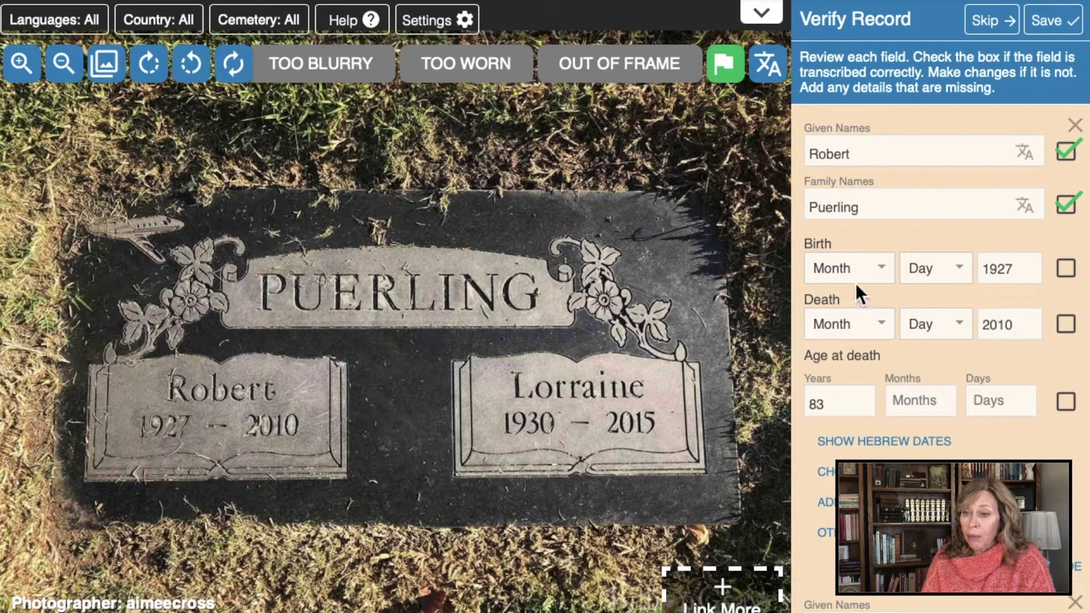
click(1079, 274)
click(1076, 328)
scroll(980, 382, down, 2)
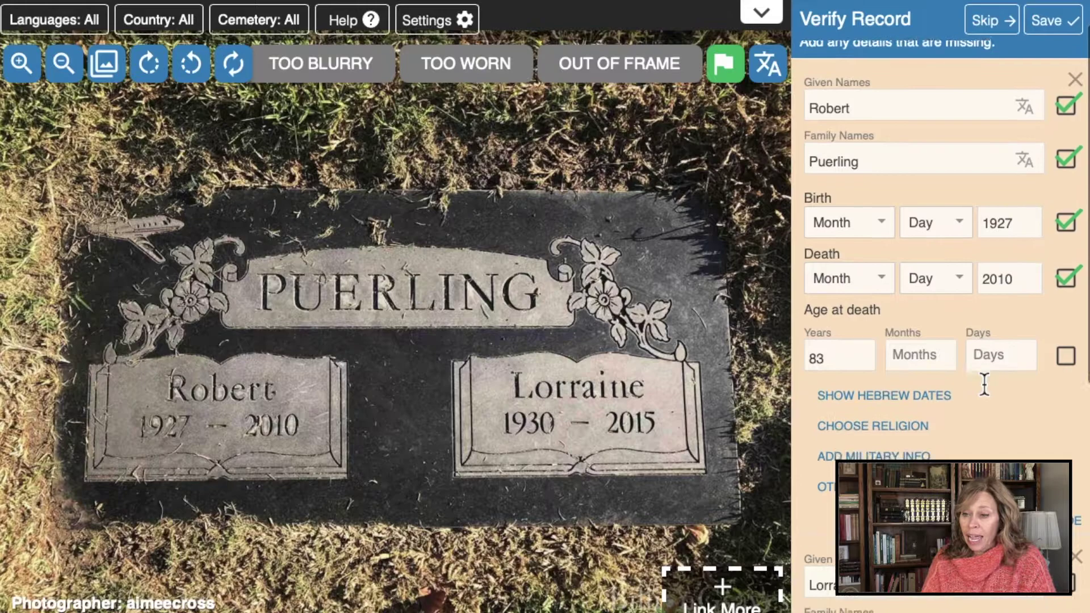
scroll(983, 381, down, 3)
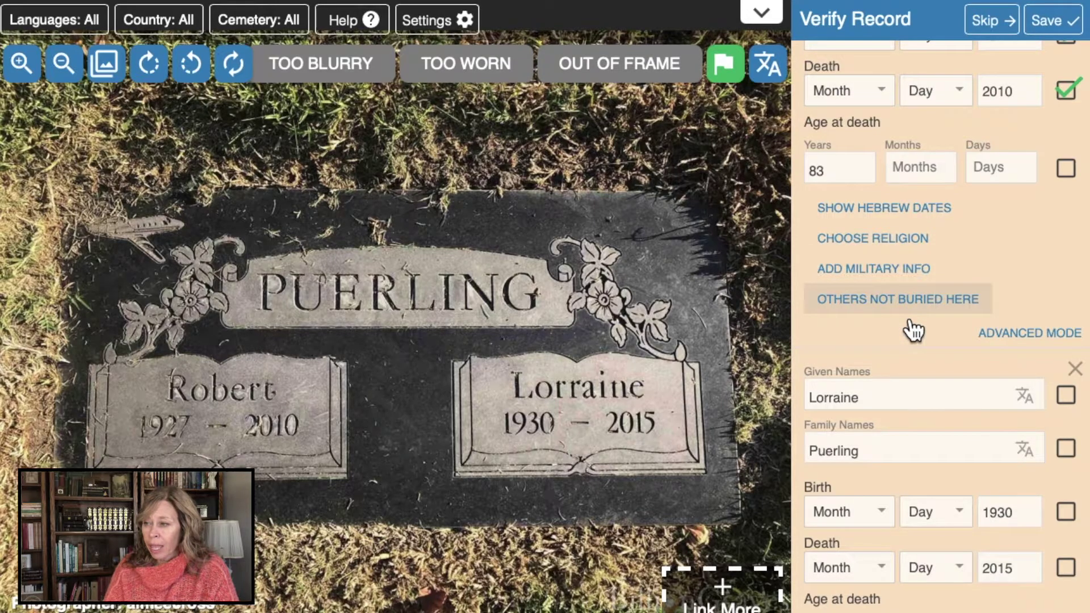
scroll(913, 331, down, 1)
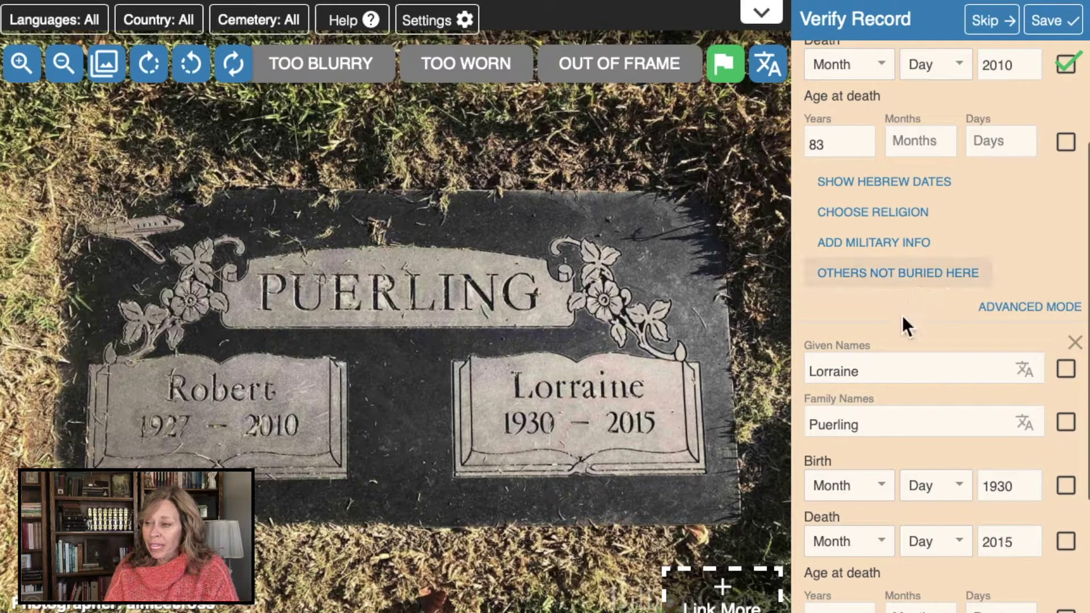
scroll(909, 343, down, 1)
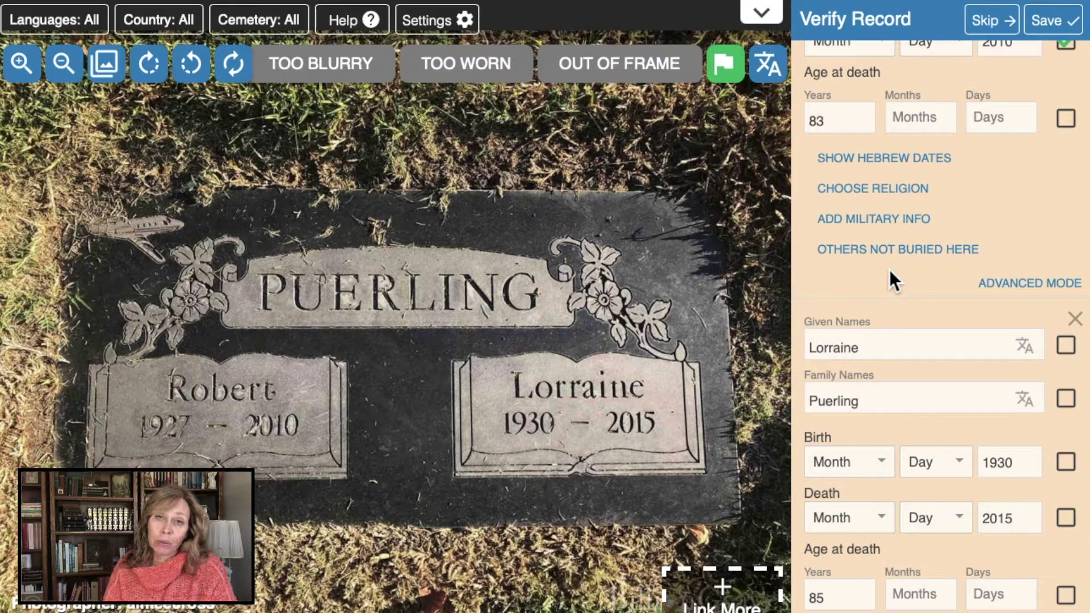
scroll(889, 271, down, 3)
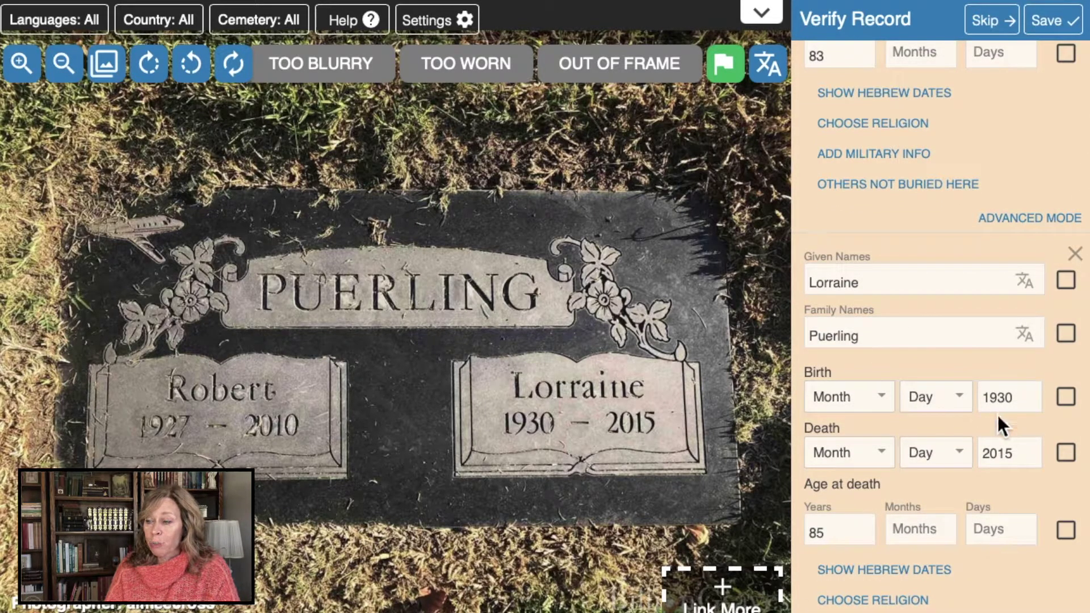
scroll(996, 414, down, 3)
scroll(997, 414, down, 3)
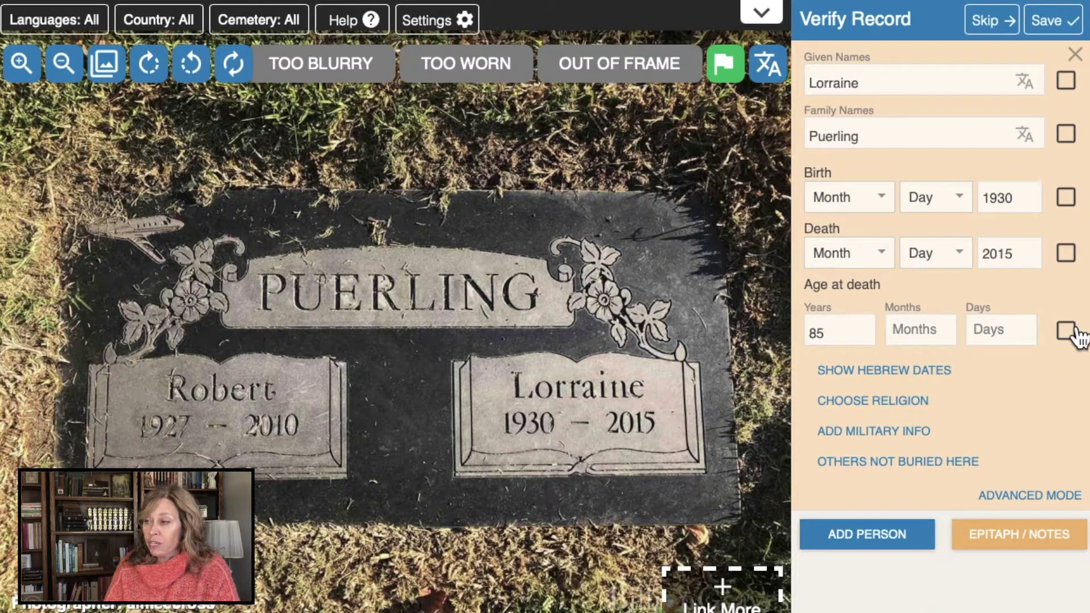
click(1074, 332)
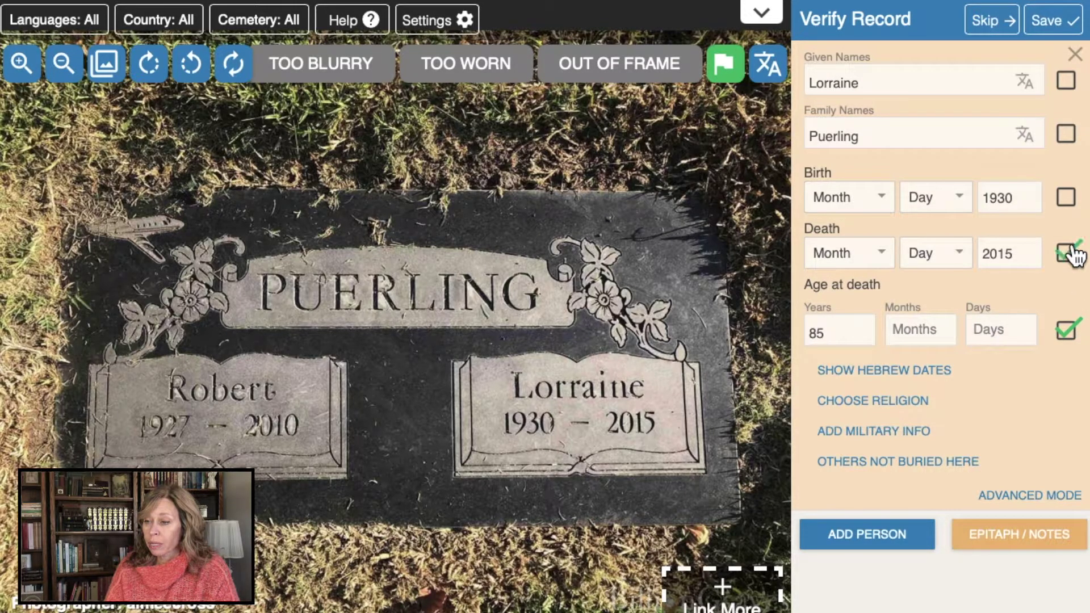
click(1070, 199)
click(1070, 135)
click(1073, 91)
scroll(914, 192, up, 8)
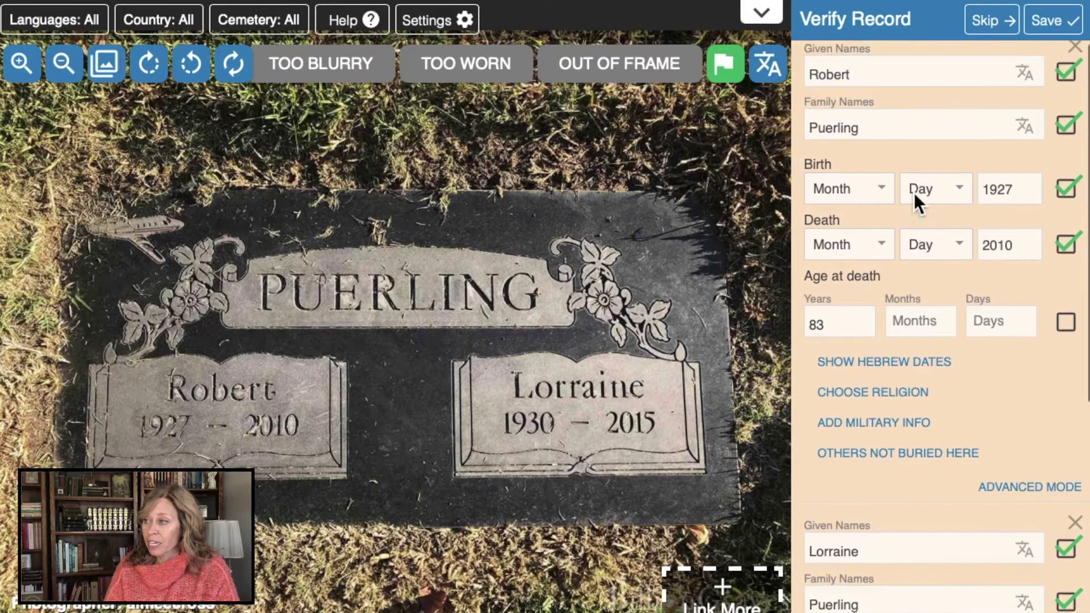
click(1066, 322)
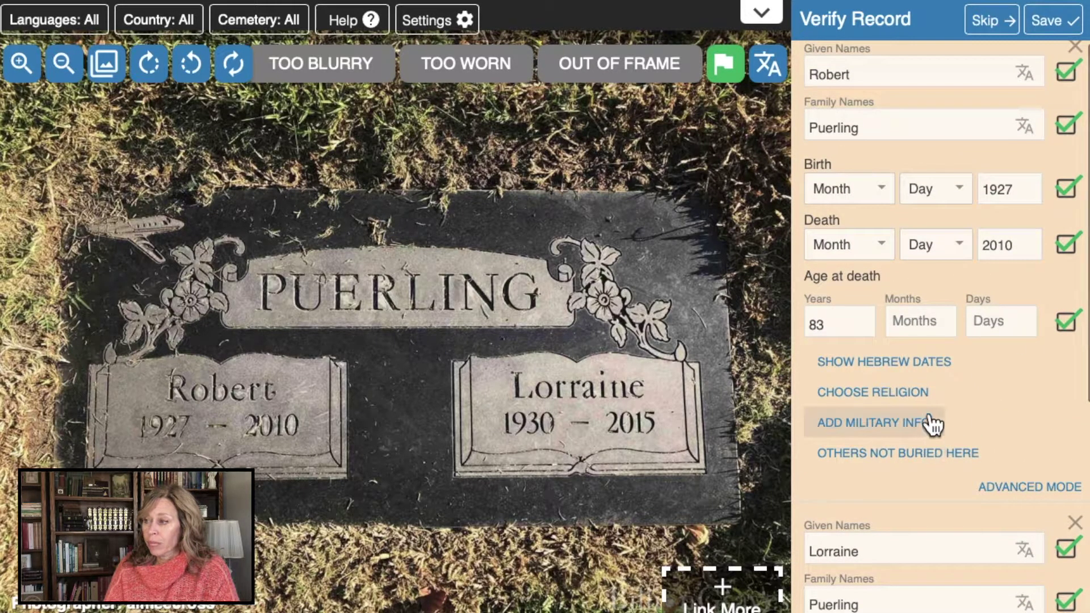
click(1065, 25)
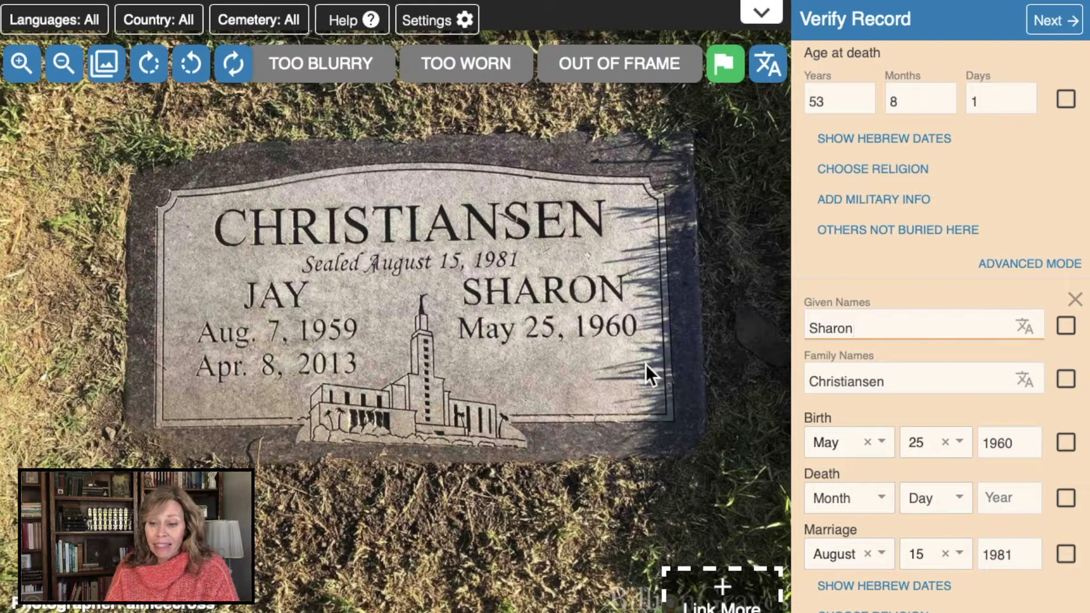
Step: Confirm Jay's names, 1959 birth, 2013 death, 1981 marriage and age 53, then choose a religion
click(1012, 263)
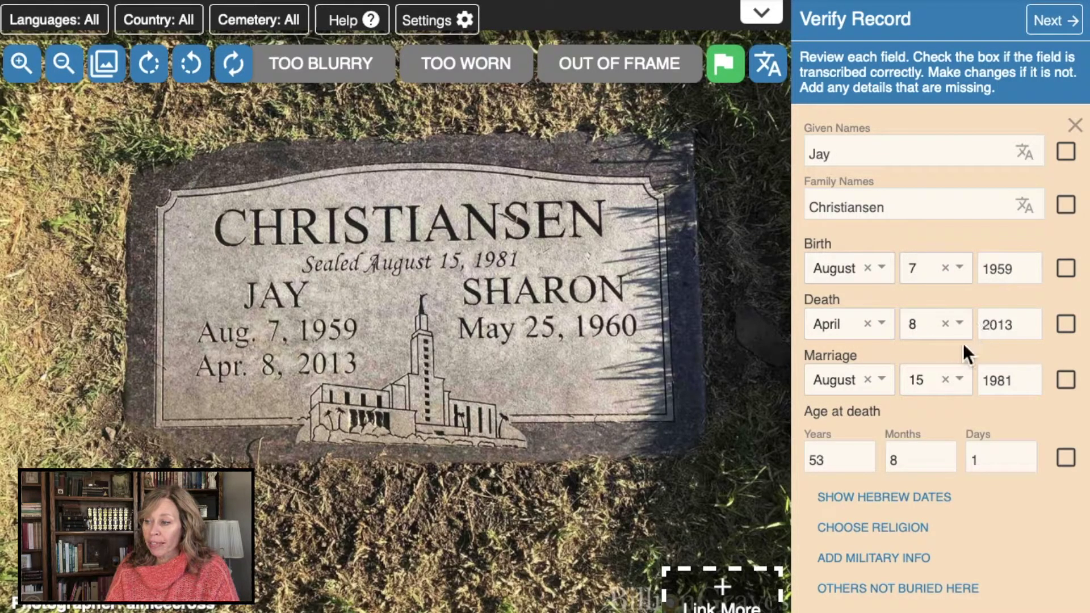
scroll(941, 358, down, 1)
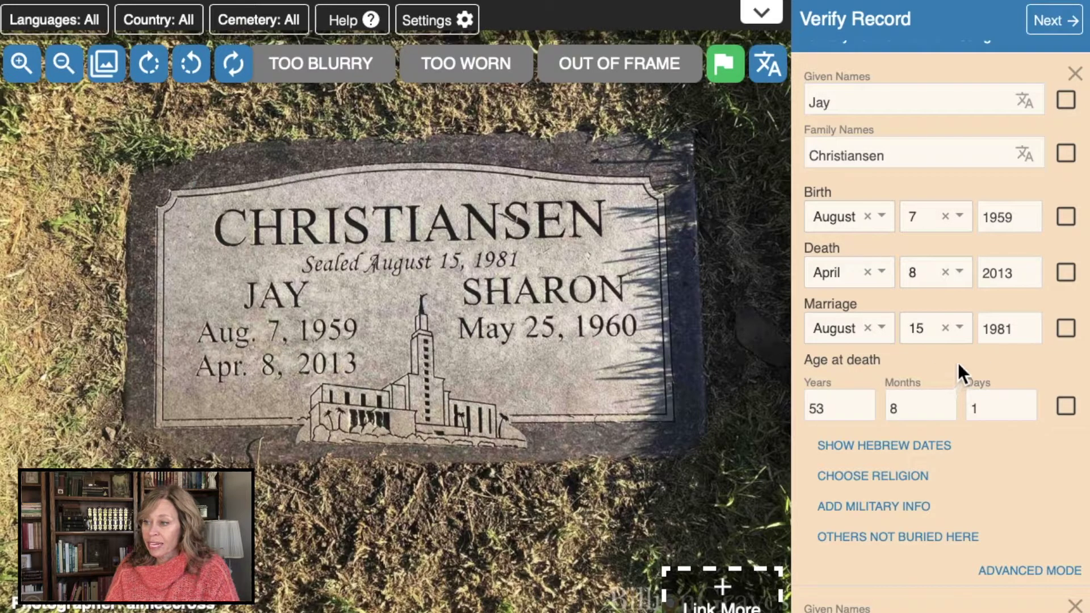
scroll(958, 363, down, 2)
scroll(969, 337, up, 3)
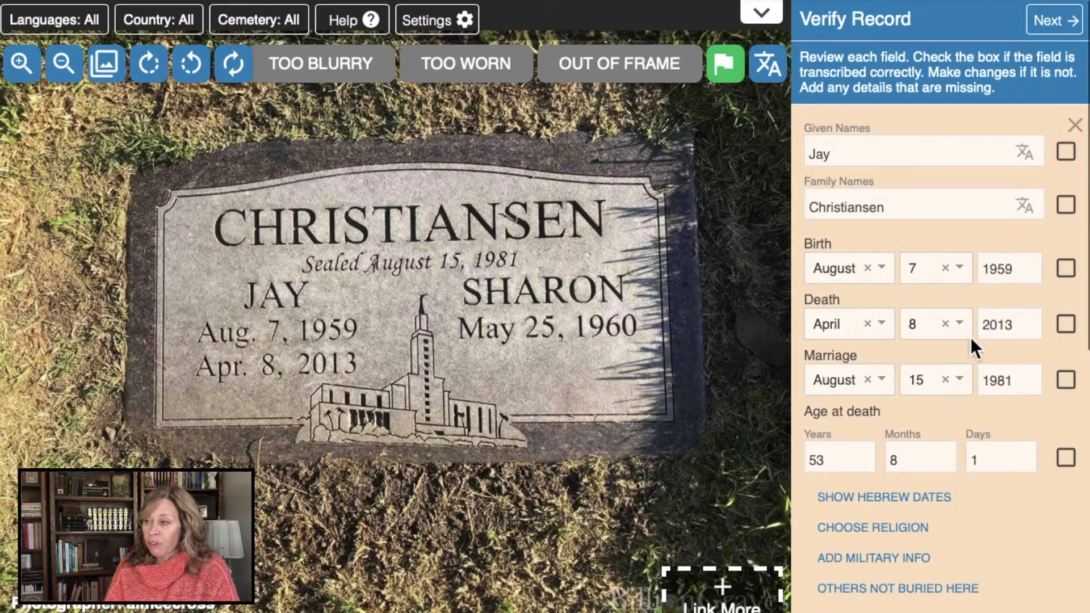
click(1065, 151)
click(1066, 206)
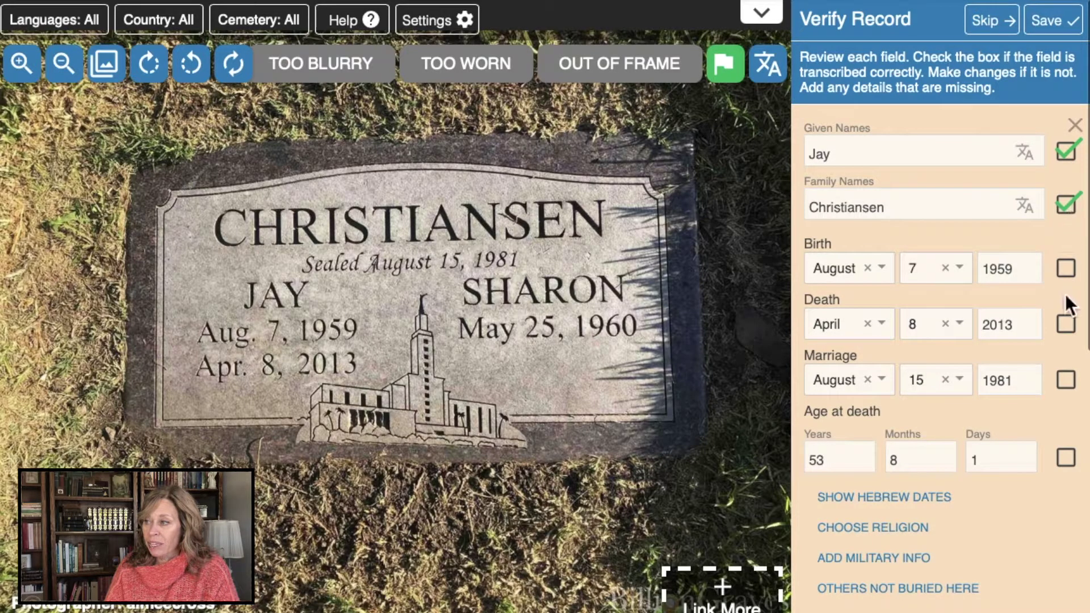
click(1069, 270)
click(1070, 324)
click(1069, 380)
click(1066, 457)
scroll(1071, 461, down, 3)
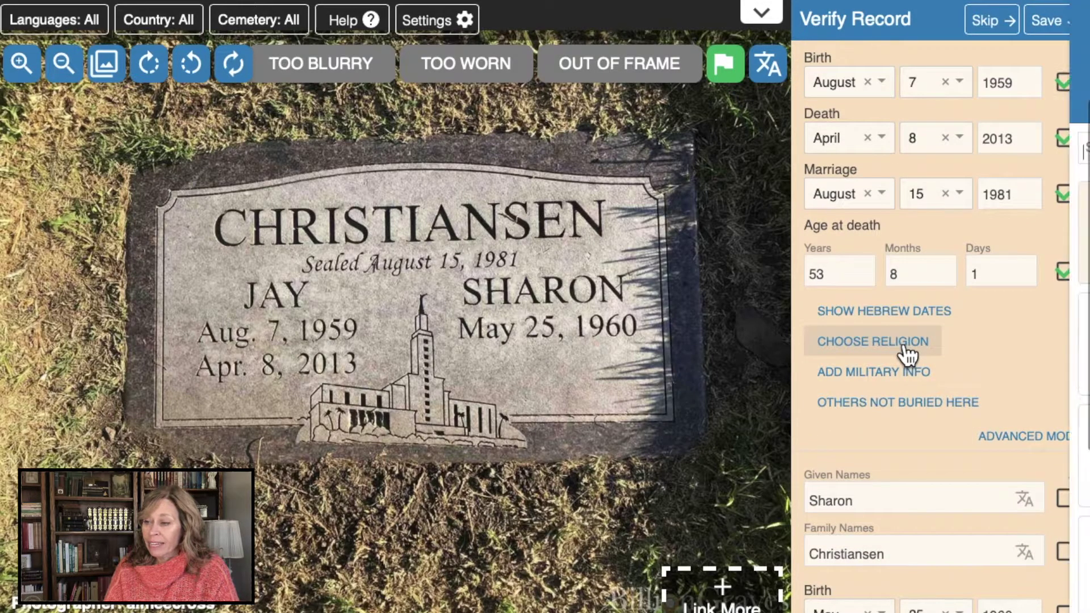
click(906, 347)
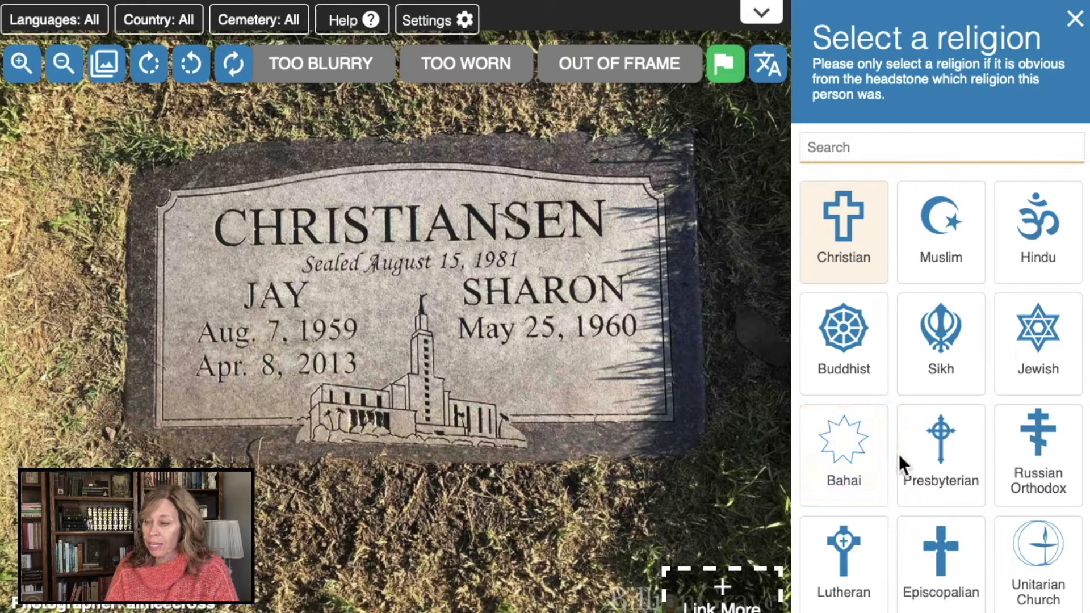
Step: Scroll through the religion list to locate The Church of Jesus Christ of Latter Day Saints (Mormon)
scroll(898, 454, down, 3)
scroll(898, 452, down, 6)
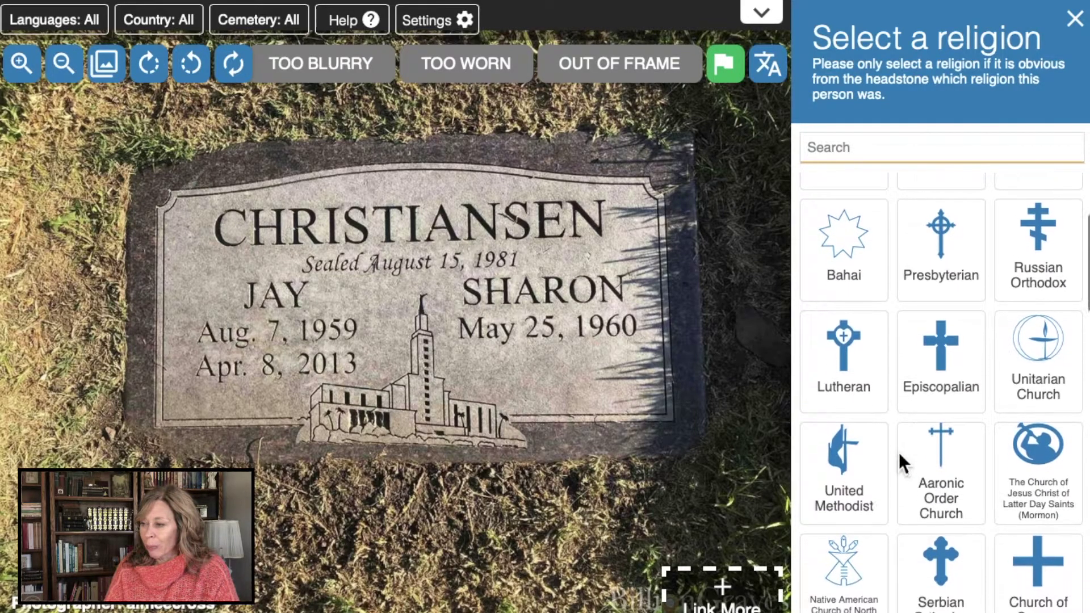
scroll(898, 452, down, 10)
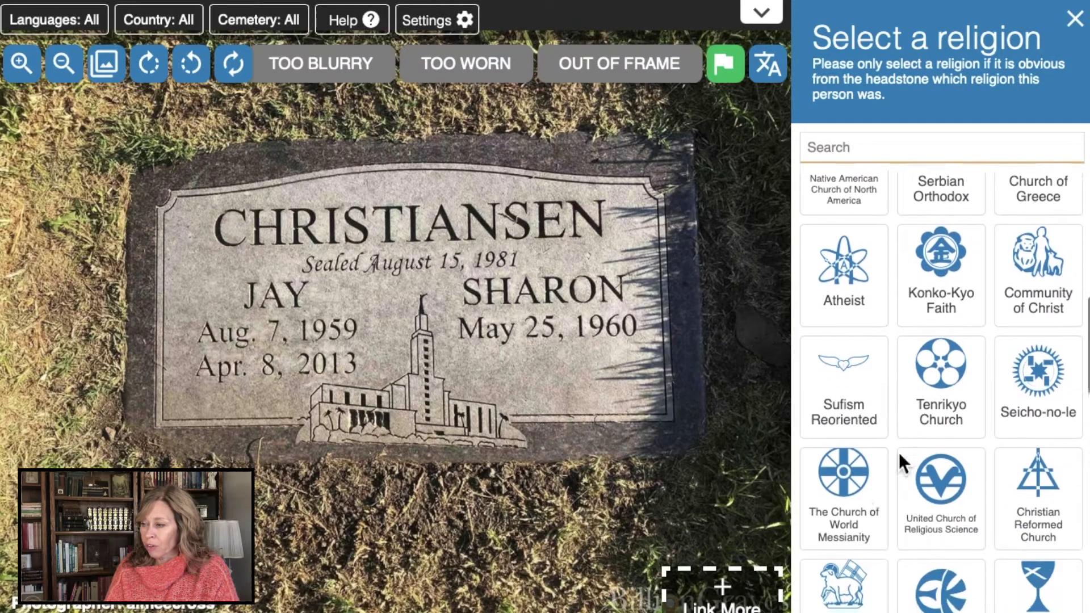
scroll(898, 452, down, 9)
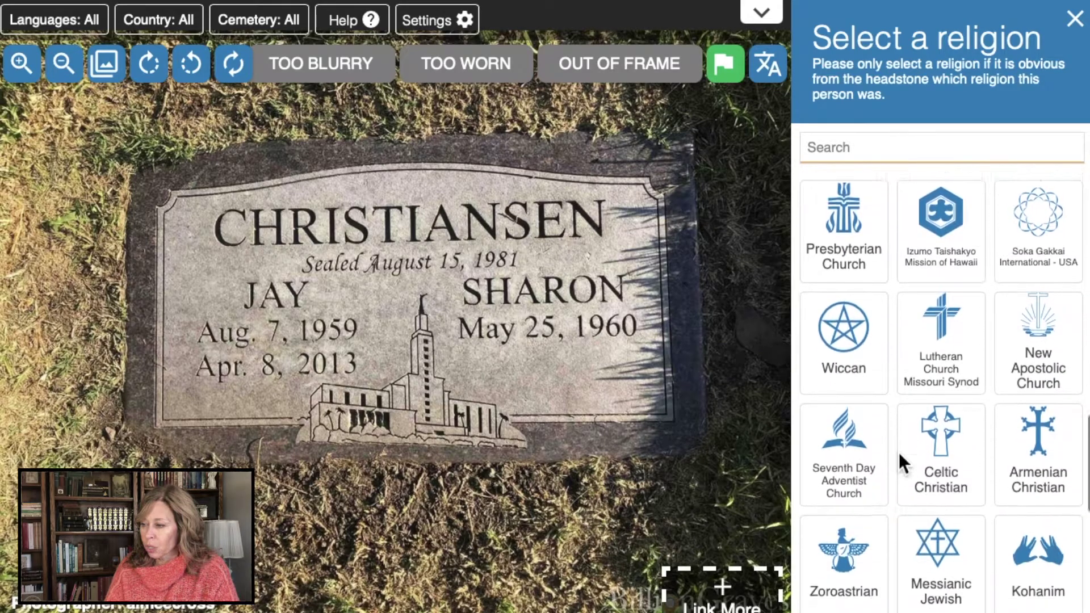
scroll(898, 452, down, 7)
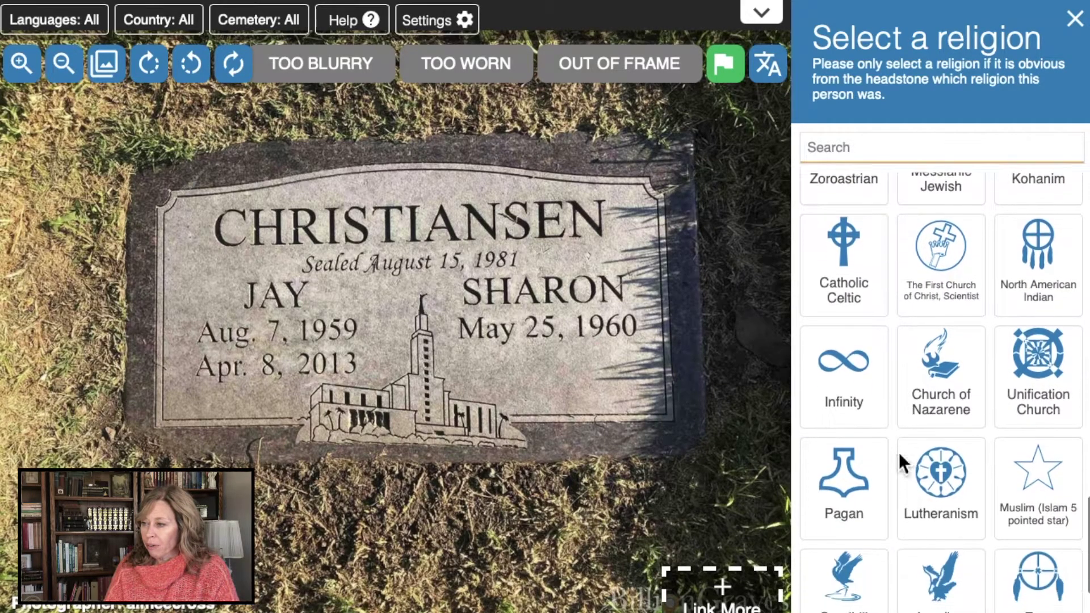
scroll(898, 452, down, 1)
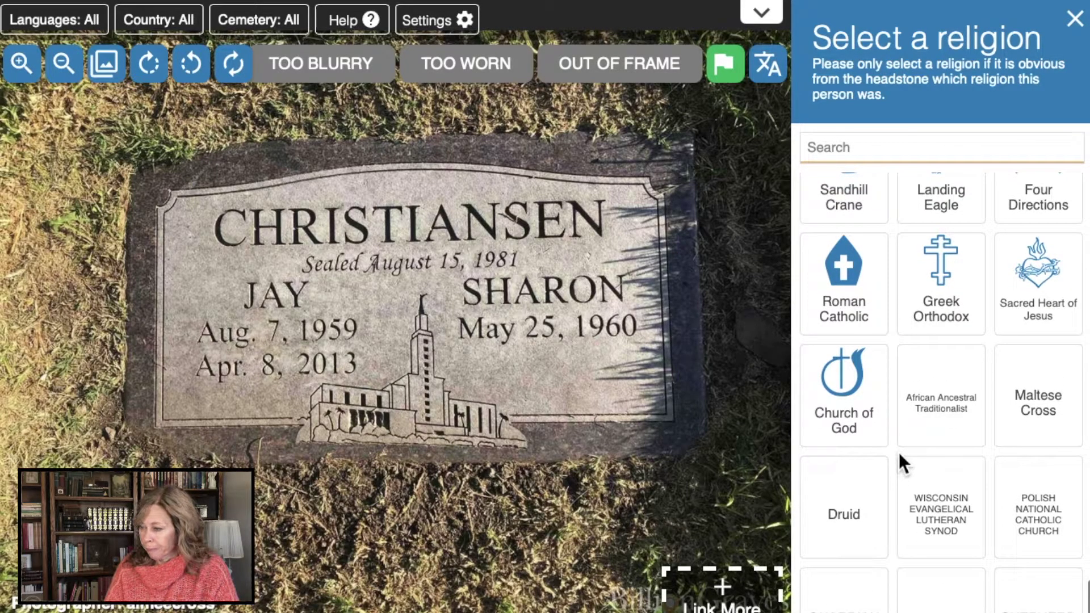
scroll(898, 451, up, 4)
scroll(901, 463, up, 4)
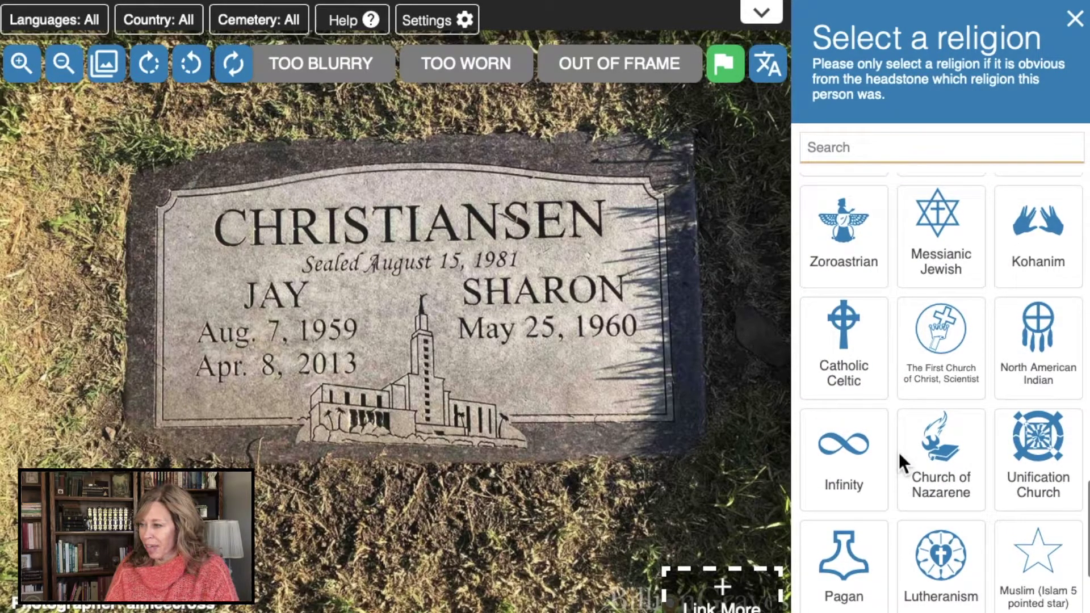
scroll(898, 452, up, 4)
scroll(898, 451, up, 3)
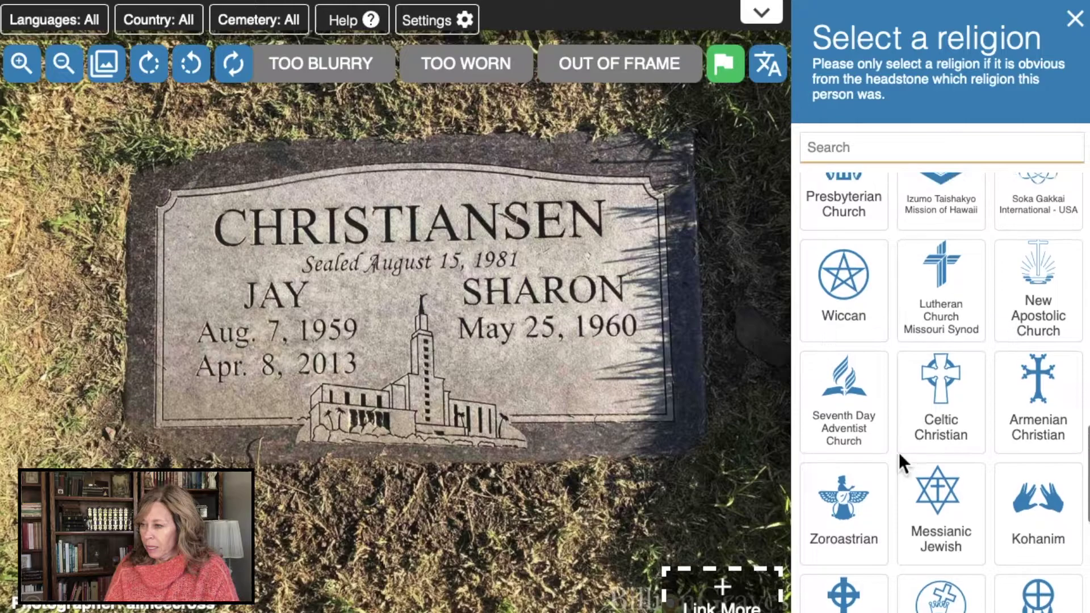
scroll(898, 452, up, 4)
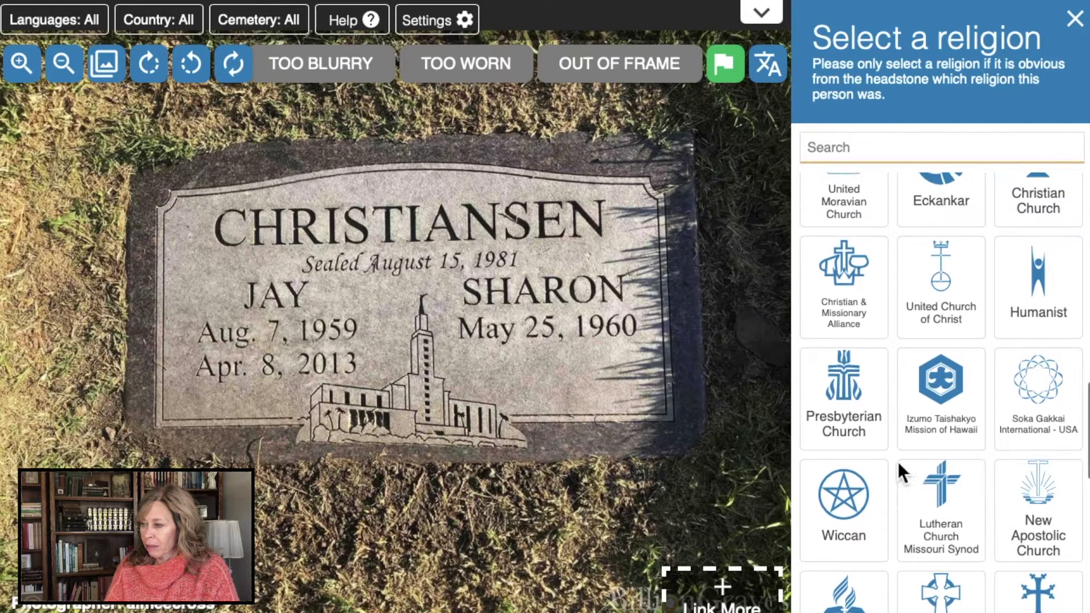
scroll(897, 462, up, 4)
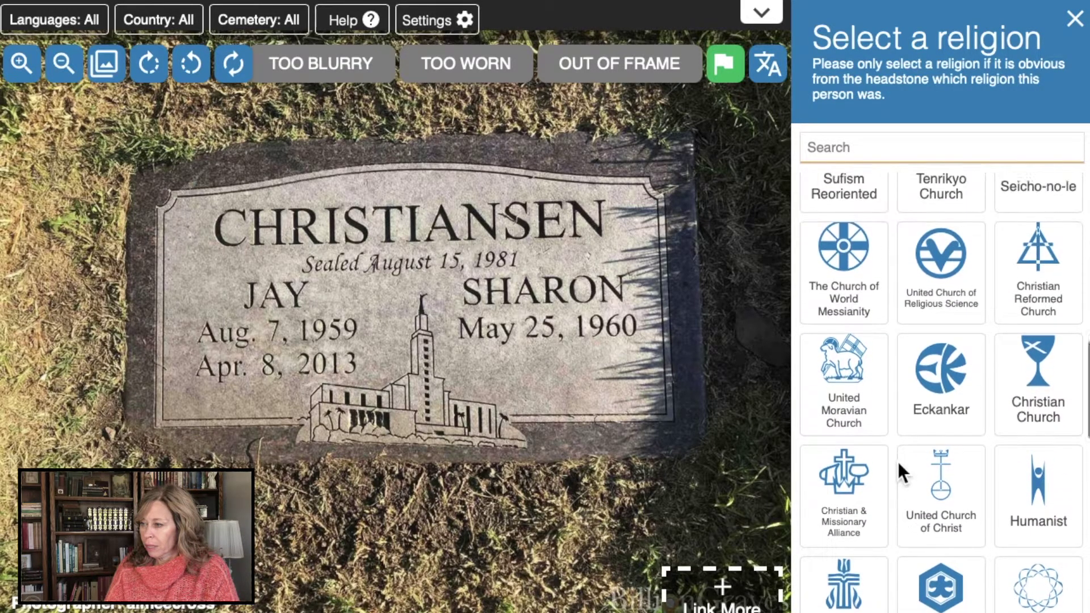
scroll(897, 462, up, 3)
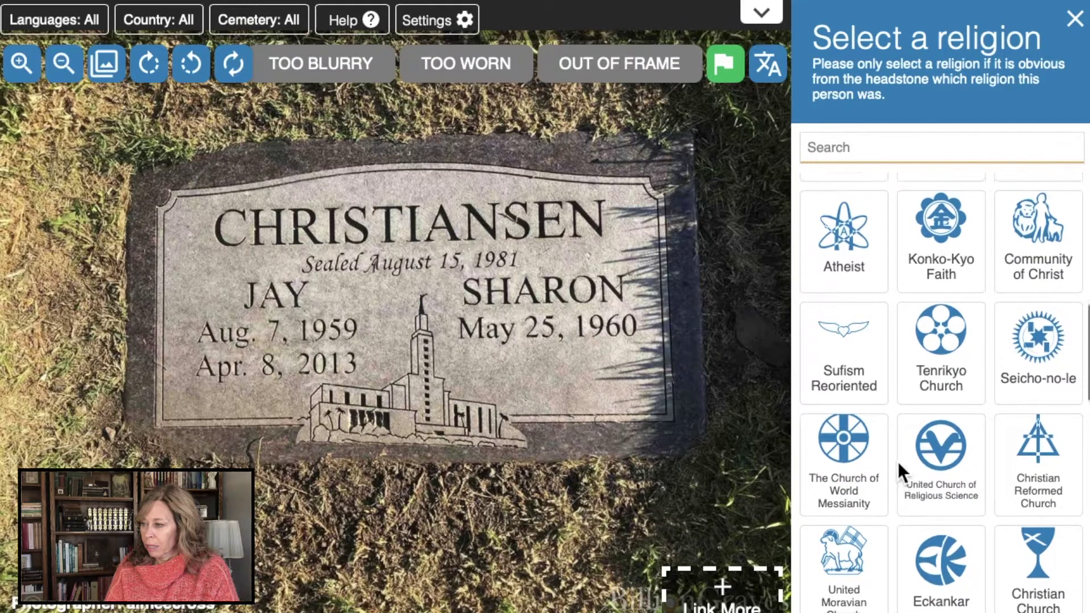
scroll(897, 461, up, 3)
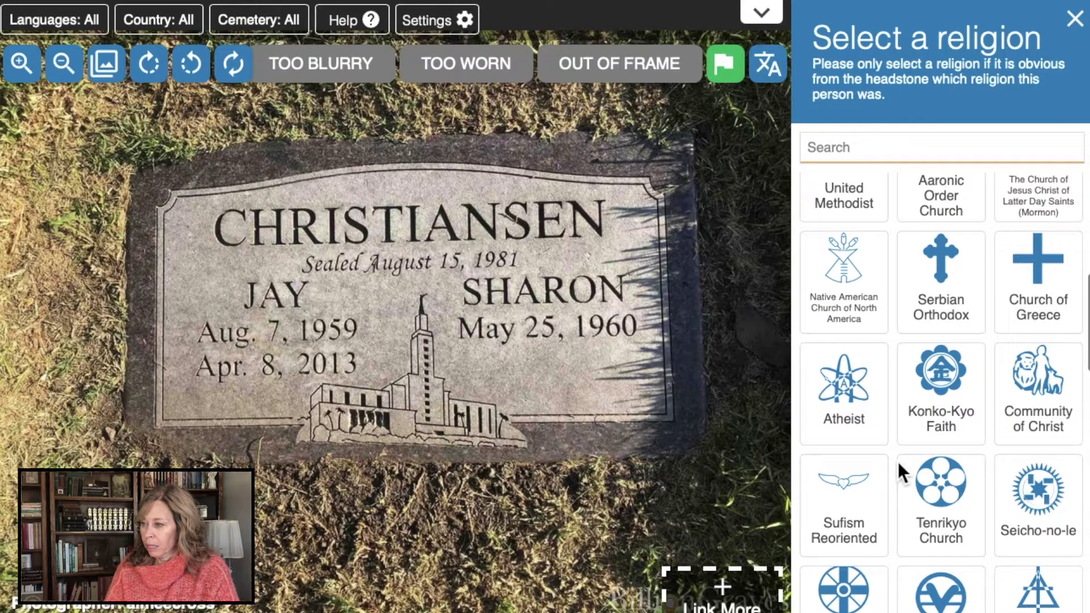
scroll(897, 461, up, 2)
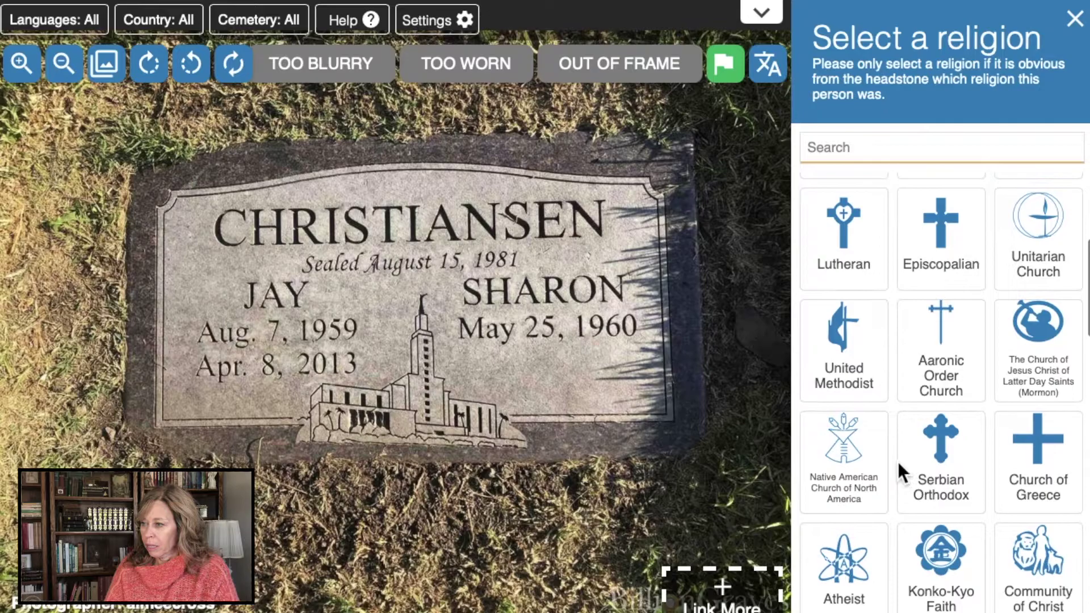
Step: Set both Jay's and Sharon's religion to The Church of Jesus Christ of Latter Day Saints (Mormon)
click(1062, 421)
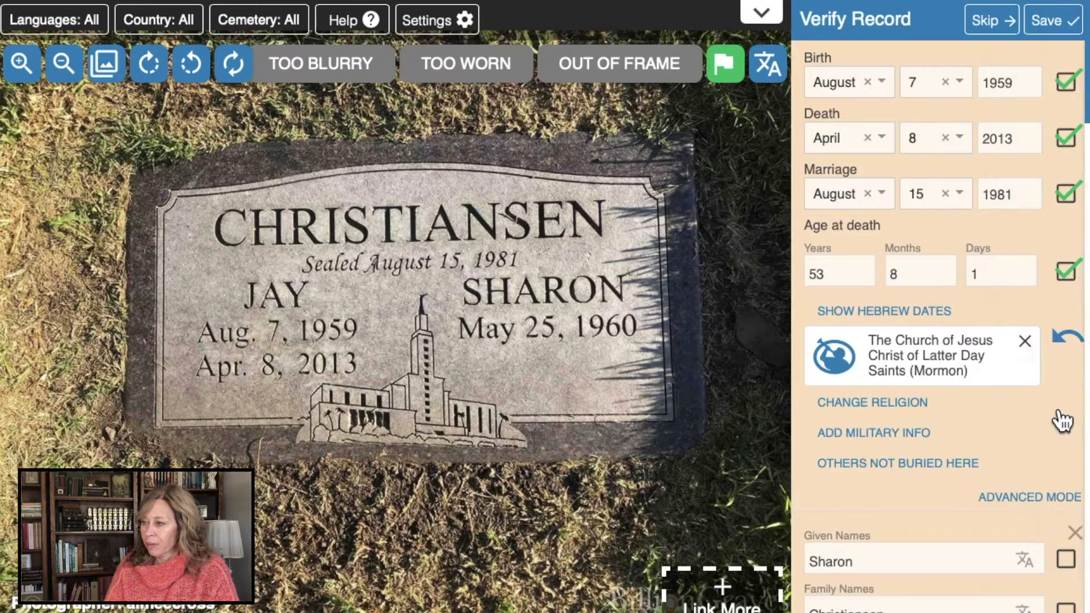
scroll(934, 465, down, 3)
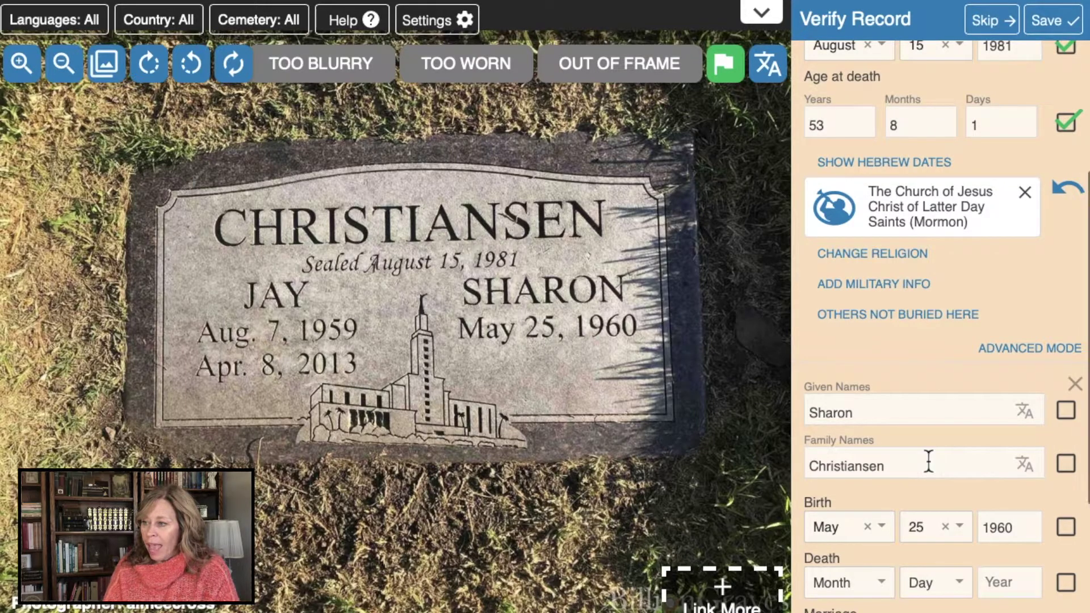
scroll(927, 452, down, 1)
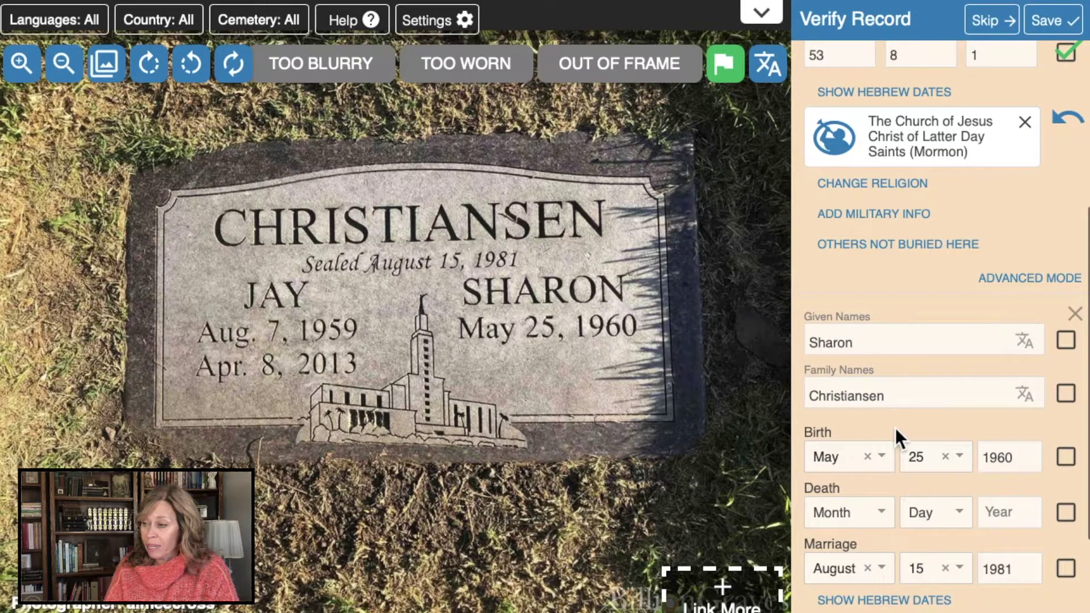
scroll(894, 427, down, 3)
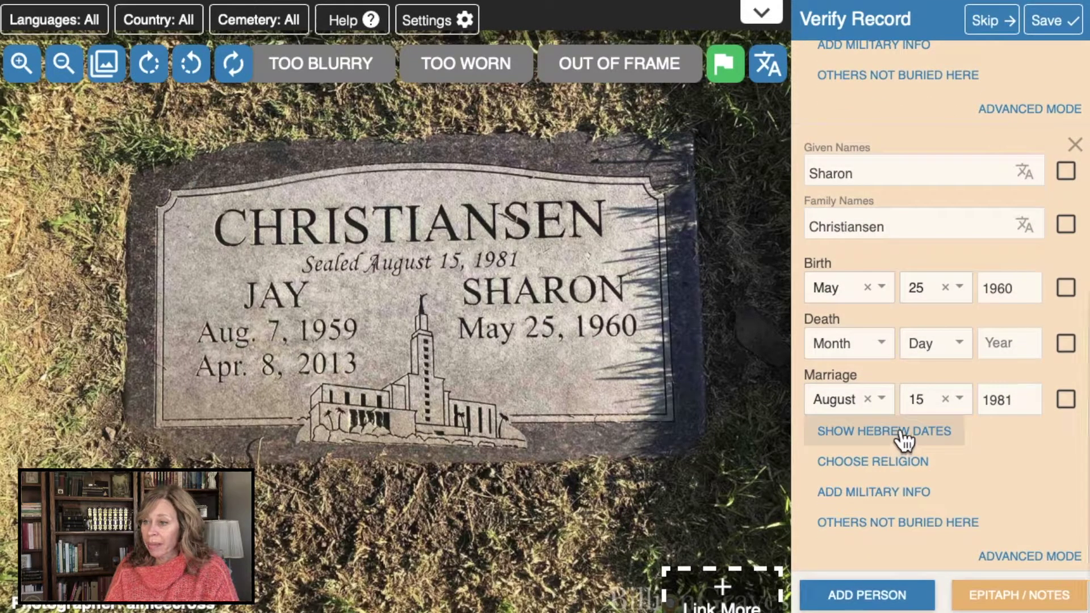
scroll(905, 414, down, 1)
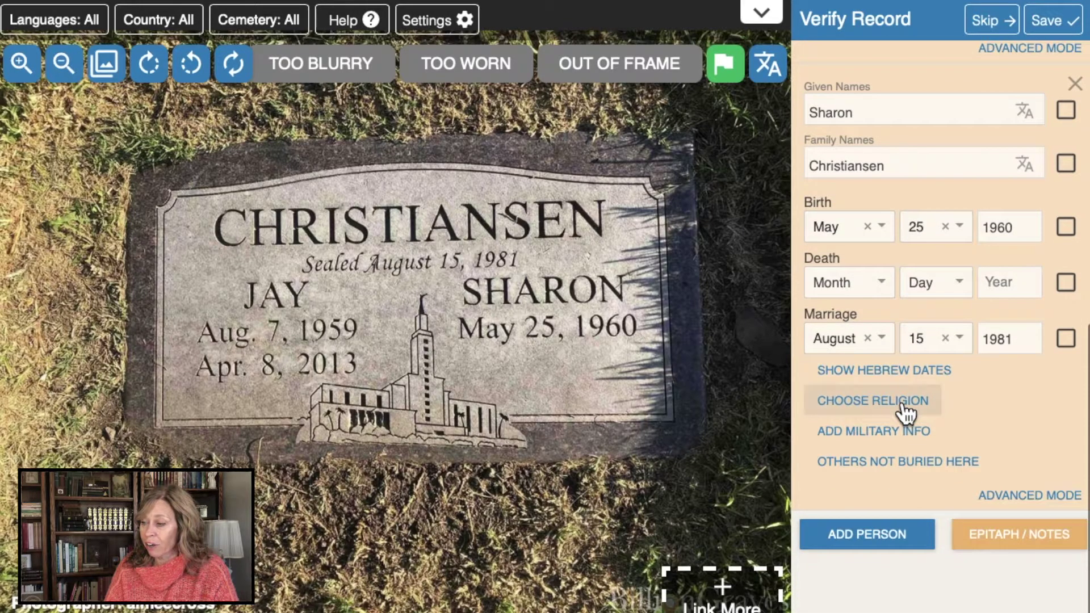
click(900, 418)
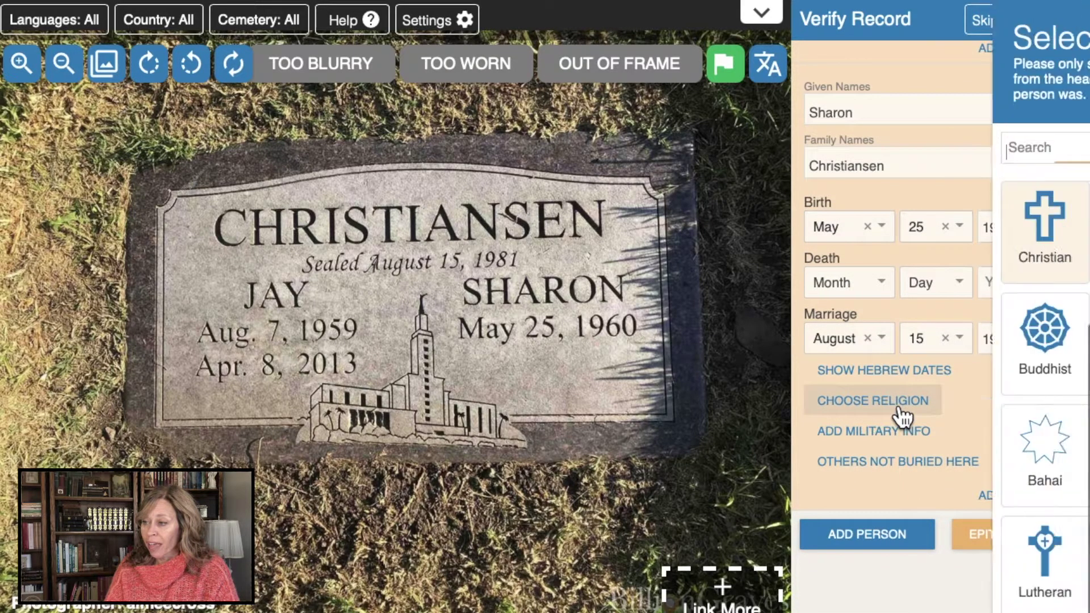
scroll(993, 533, down, 5)
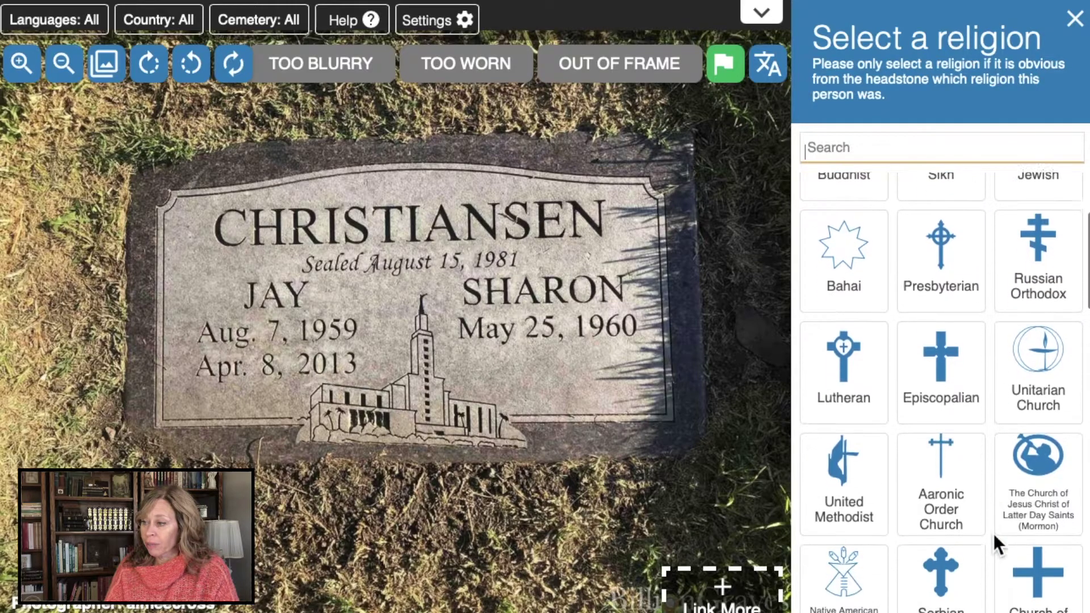
click(1039, 444)
Step: Confirm Sharon's marriage date, empty death date, birth date, family name and given name
click(1067, 339)
click(1070, 287)
click(1068, 228)
click(1068, 166)
click(1076, 115)
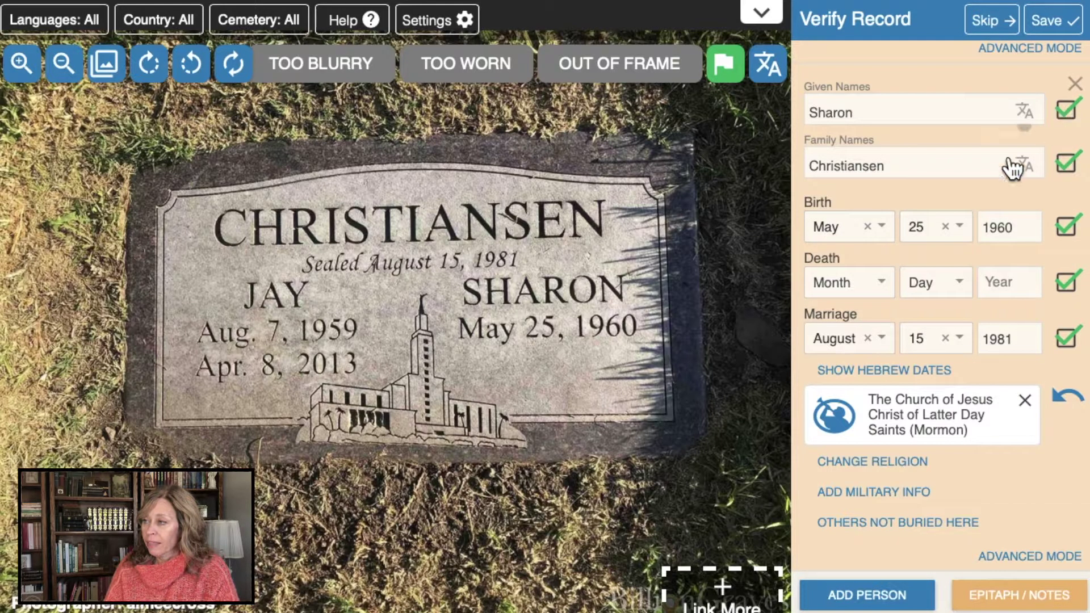
scroll(925, 226, down, 4)
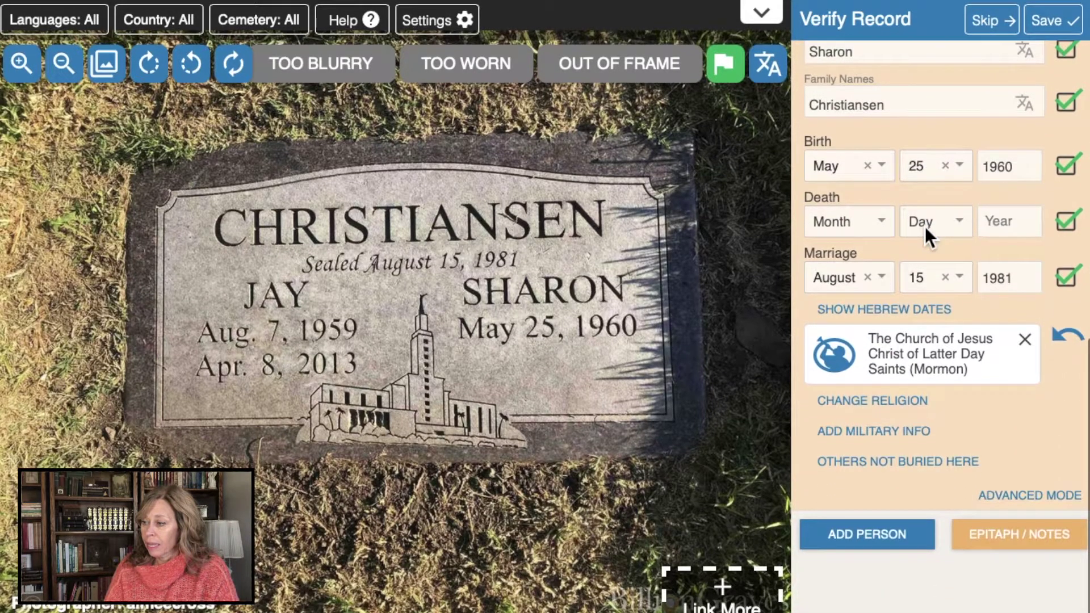
scroll(959, 387, up, 1)
scroll(959, 387, down, 1)
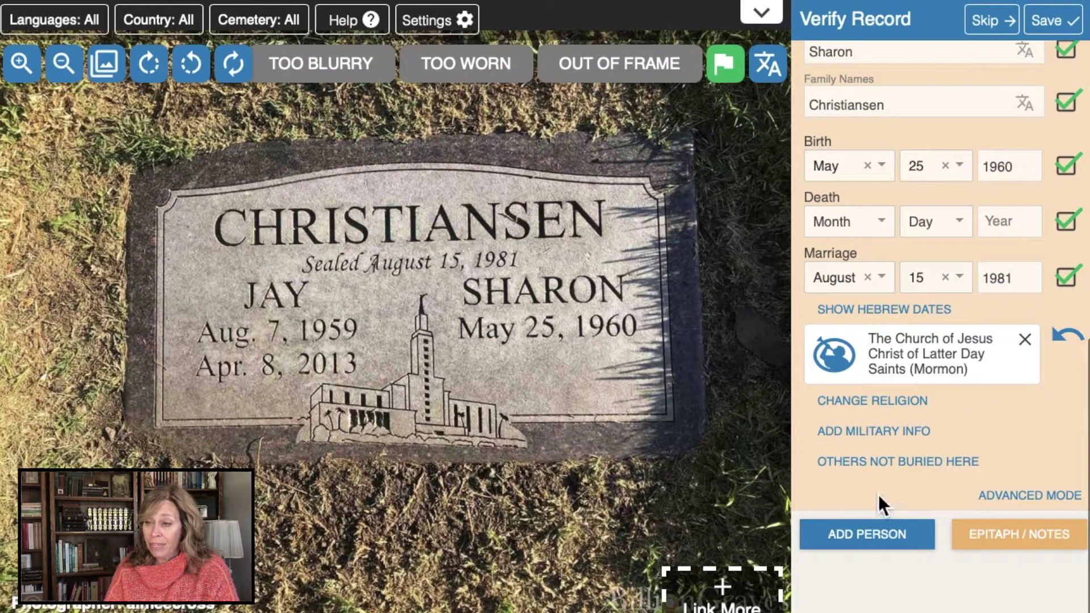
Step: Enter the epitaph 'Sealed August 15, 1981' in the Epitaph / Notes section
click(1018, 545)
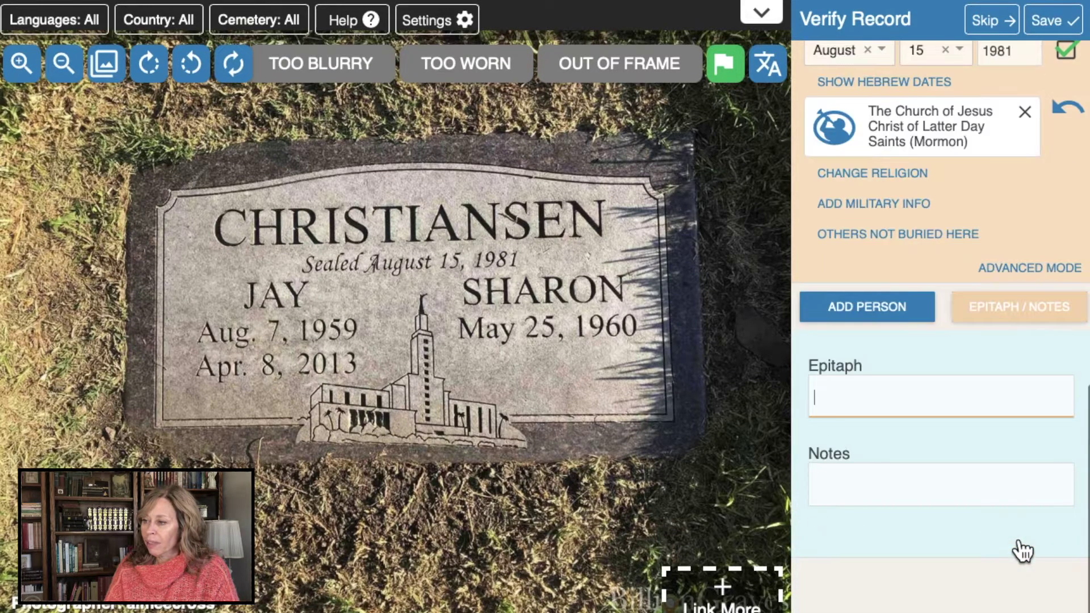
text(sealed)
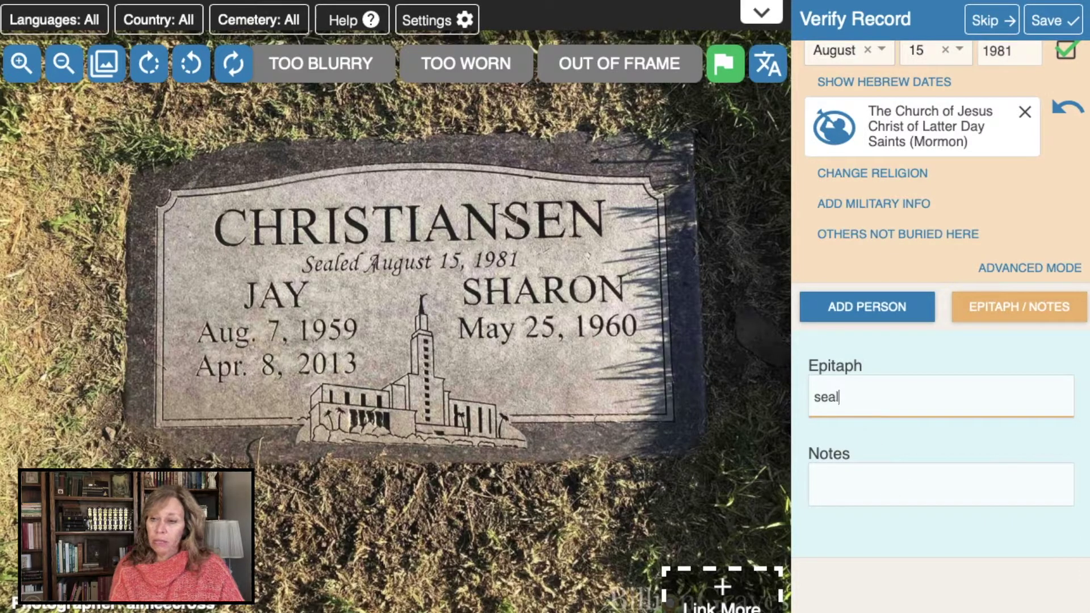
key(BackSpace)
key(BackSpace)
key(BackSpace)
text(ealed August 15, 1981)
Step: Copy the epitaph text to the clipboard and review the record
drag(963, 397, 806, 396)
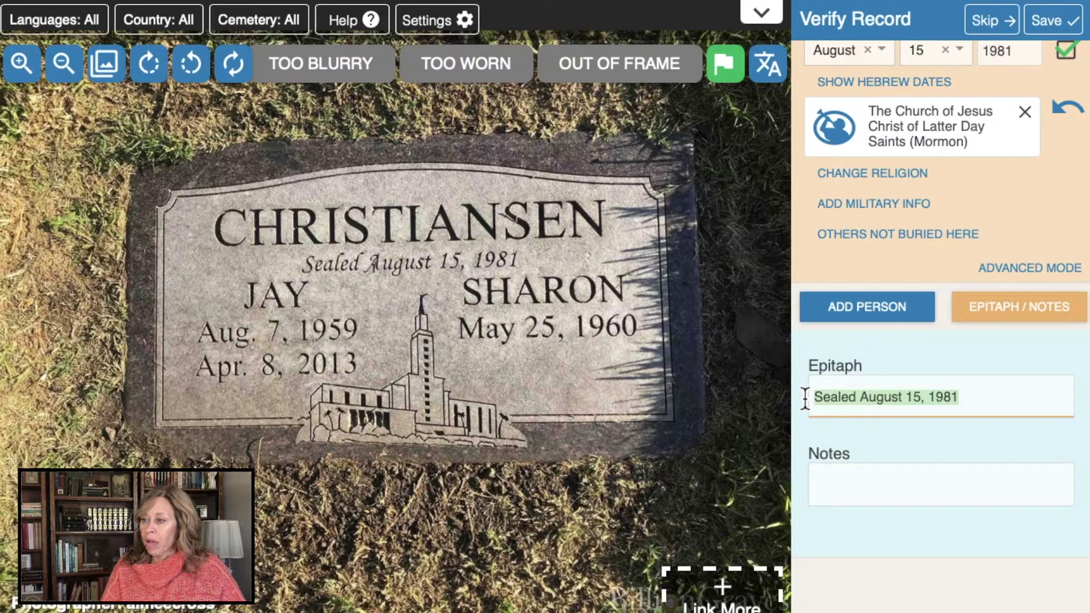
key(ctrl+c)
scroll(954, 379, up, 10)
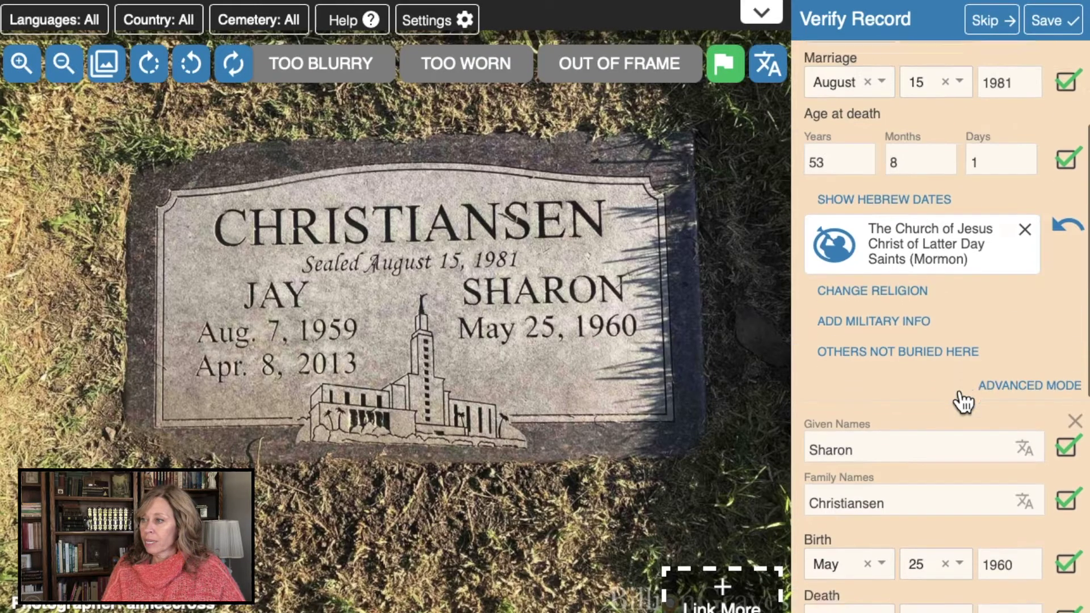
scroll(959, 397, down, 10)
scroll(955, 391, up, 14)
scroll(955, 391, down, 1)
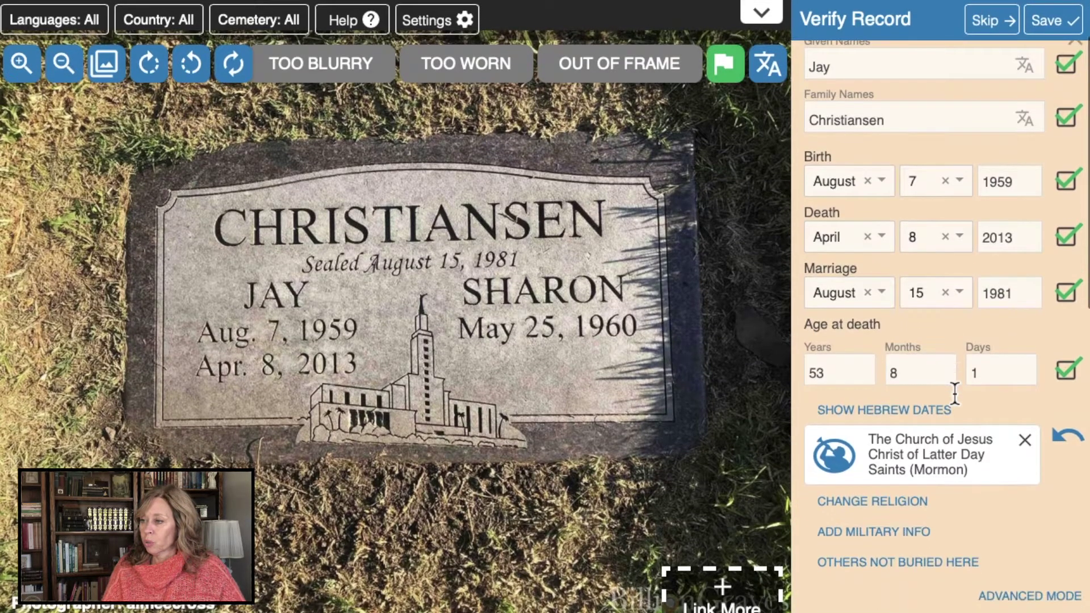
scroll(956, 426, down, 3)
scroll(933, 479, down, 4)
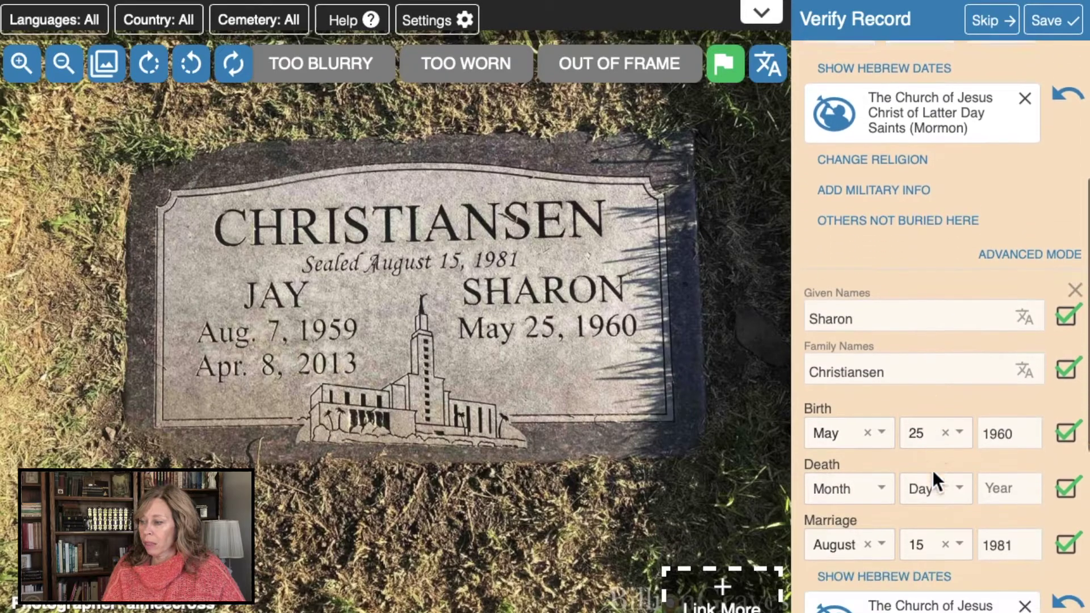
scroll(932, 470, down, 7)
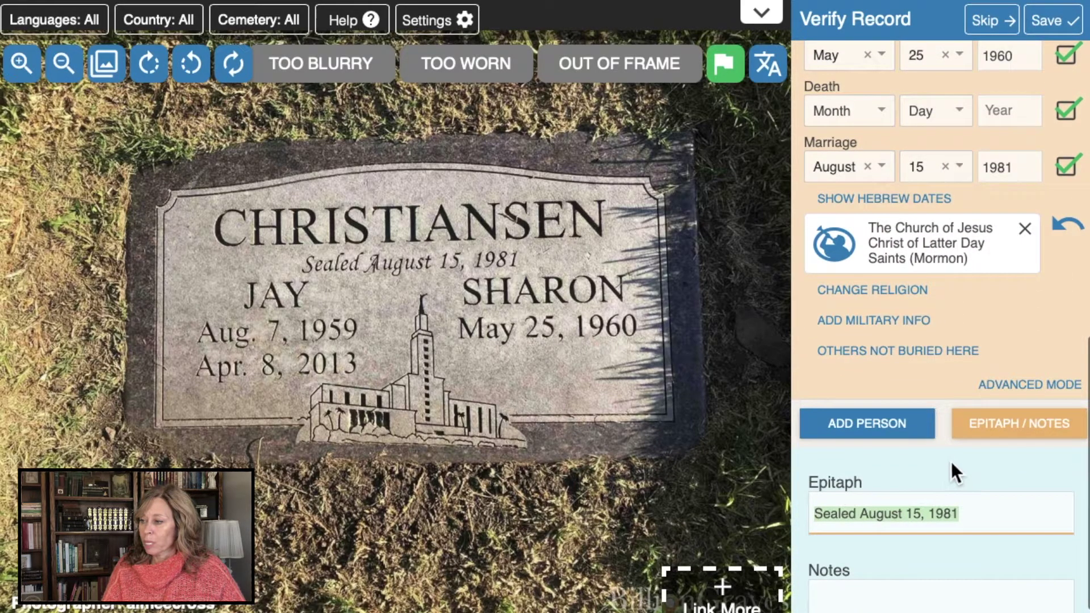
click(1059, 25)
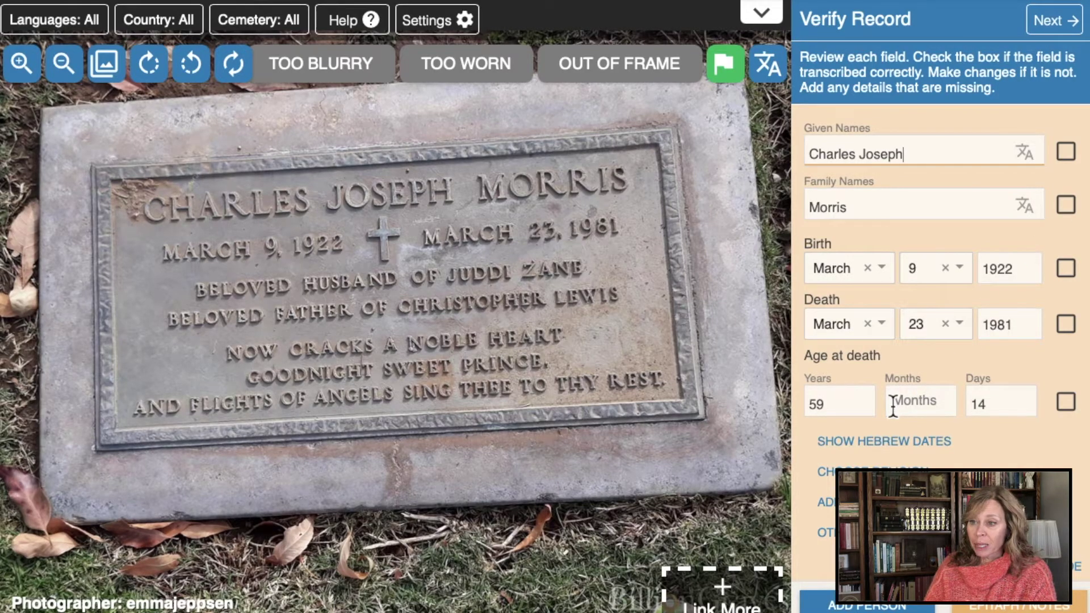
scroll(892, 404, down, 2)
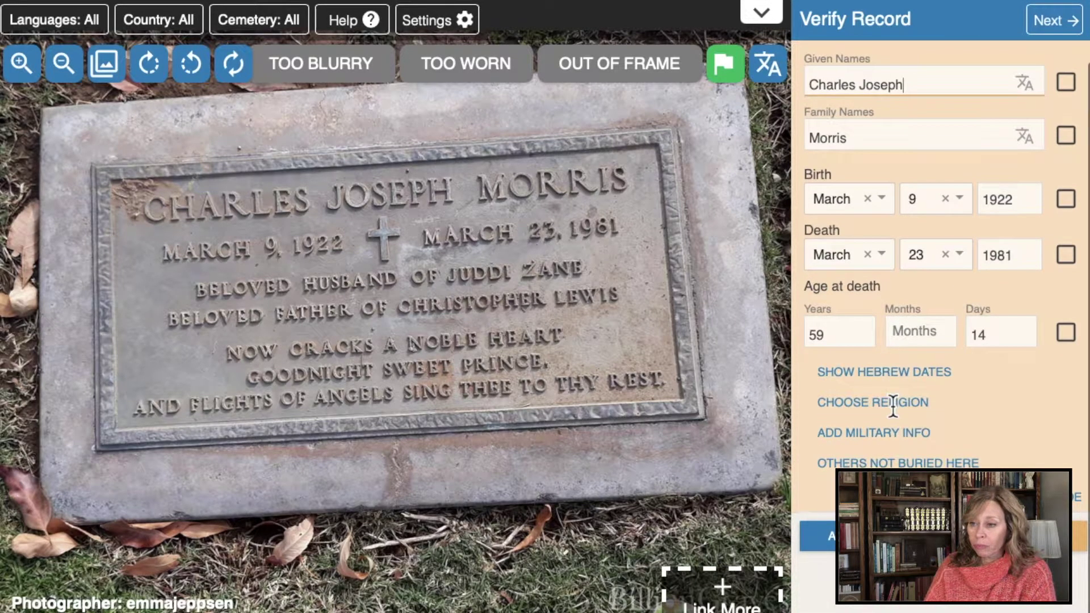